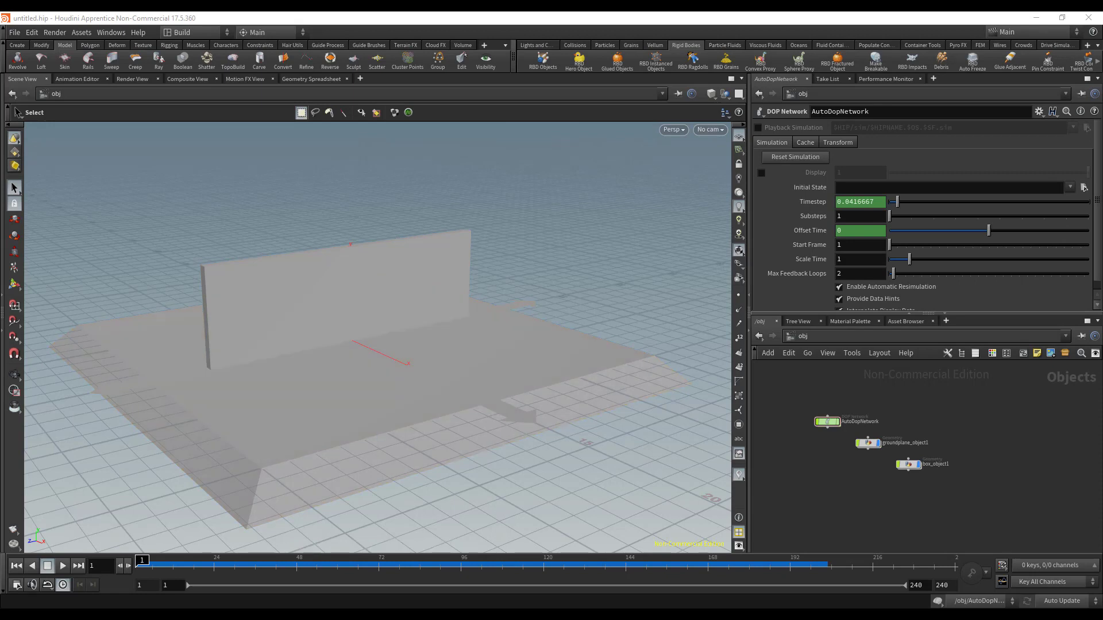
- Play the wall fracture simulation and rewind it to the first frame
{"action": "left_click", "coordinate": [58, 568]}
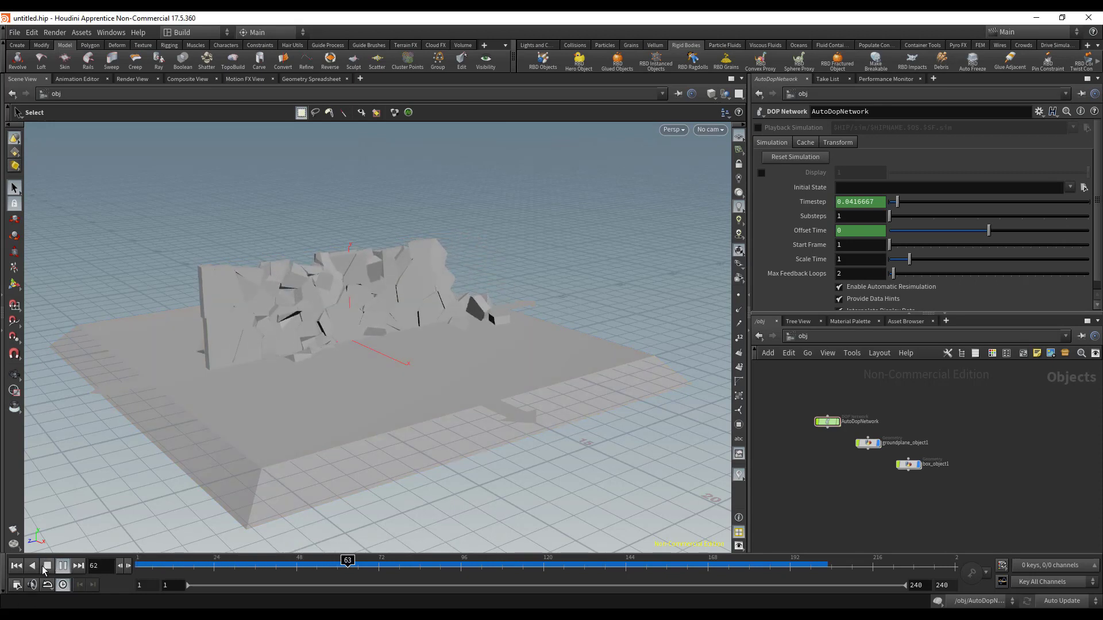
{"action": "left_click", "coordinate": [47, 565]}
{"action": "left_click", "coordinate": [16, 566]}
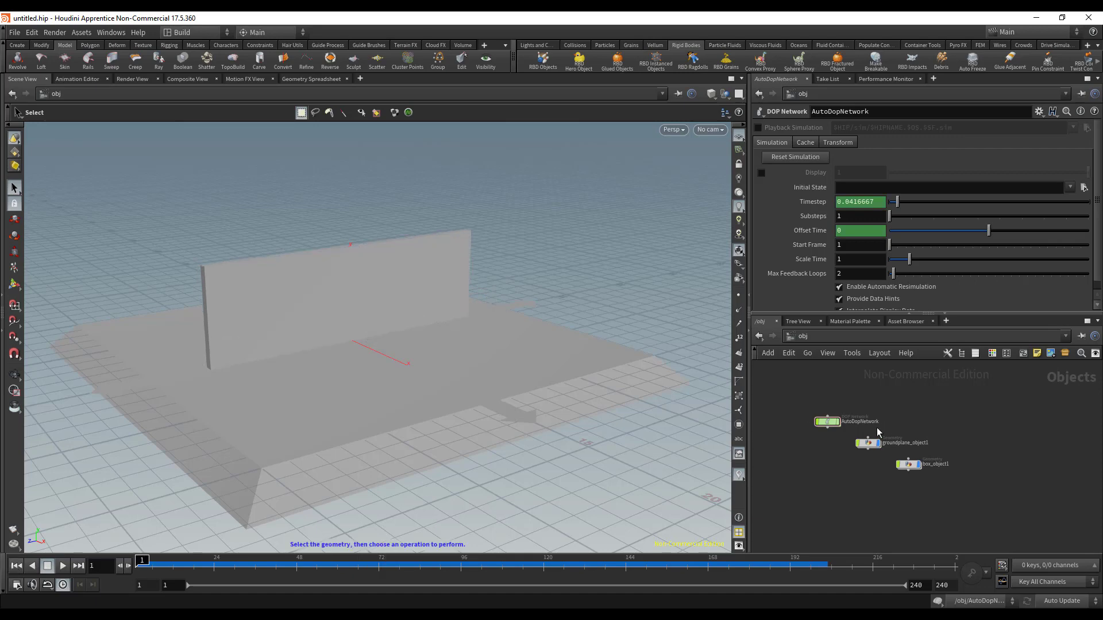
- Inside box_object1, examine the interior and exterior group settings of the voronoifracture1 node
{"action": "right_click_drag", "start_coordinate": [877, 429], "coordinate": [908, 435], "text": "alt"}
{"action": "middle_click_drag", "start_coordinate": [907, 435], "coordinate": [960, 394], "text": "alt"}
{"action": "double_click", "coordinate": [976, 453]}
{"action": "right_click_drag", "start_coordinate": [951, 462], "coordinate": [938, 462], "text": "alt"}
{"action": "middle_click_drag", "start_coordinate": [938, 461], "coordinate": [938, 471], "text": "alt"}
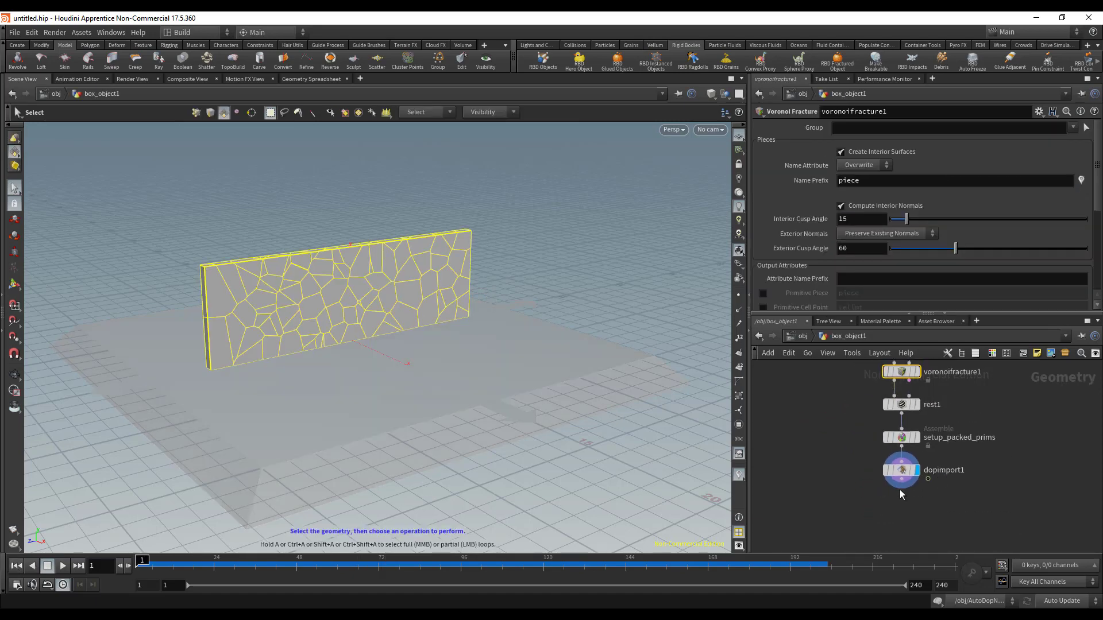
{"action": "middle_click_drag", "start_coordinate": [994, 385], "coordinate": [971, 450], "text": "alt"}
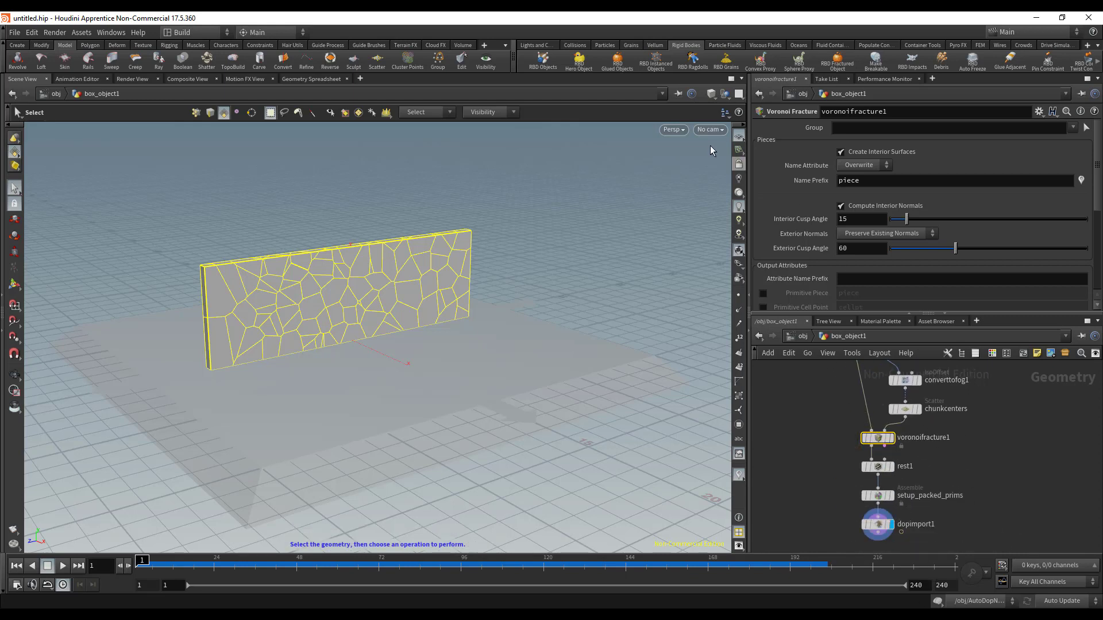
{"action": "scroll", "coordinate": [847, 198], "scroll_direction": "down", "scroll_amount": 3}
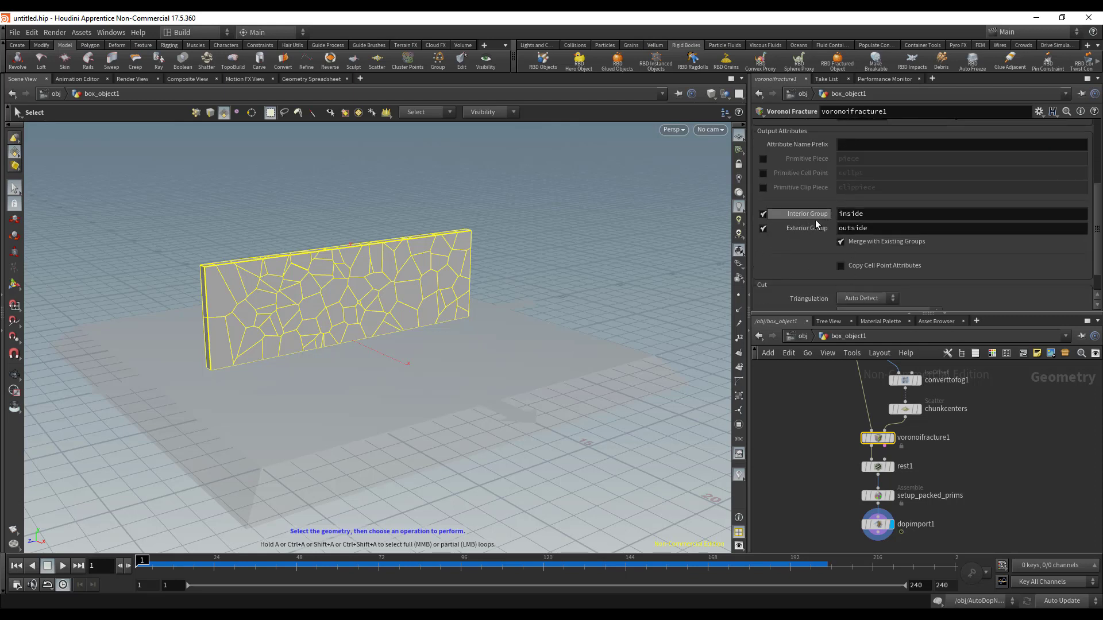
{"action": "left_click", "coordinate": [877, 213]}
{"action": "key", "text": "Tab"}
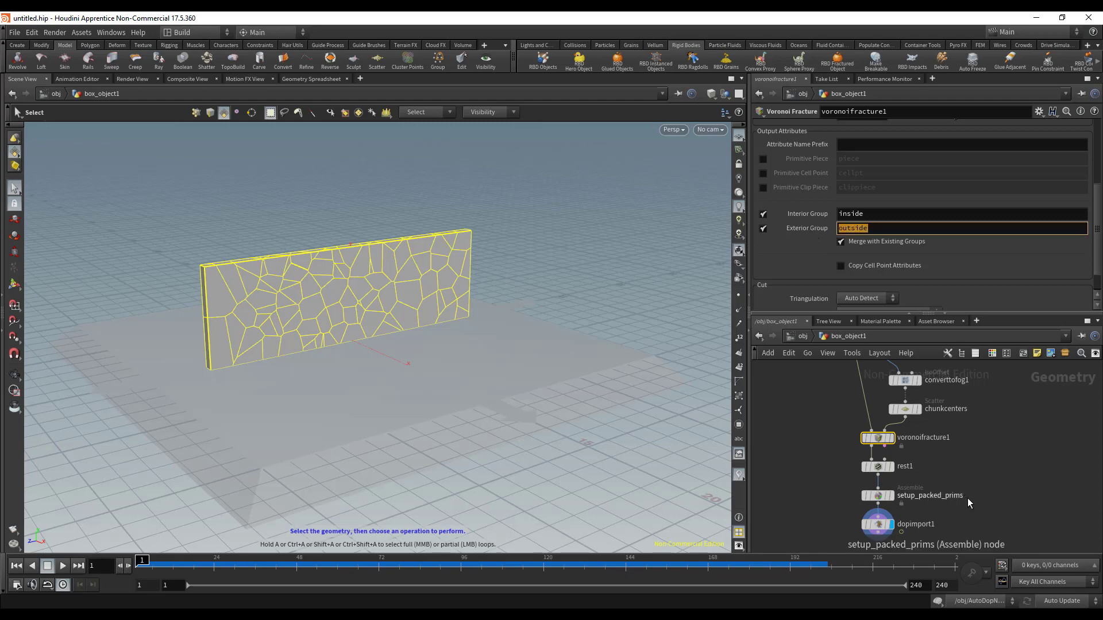
- Move the dopimport1 node to one side below setup_packed_prims, check it, and return to the object level
{"action": "middle_click_drag", "start_coordinate": [977, 497], "coordinate": [985, 392]}
{"action": "left_click_drag", "start_coordinate": [886, 422], "coordinate": [809, 431]}
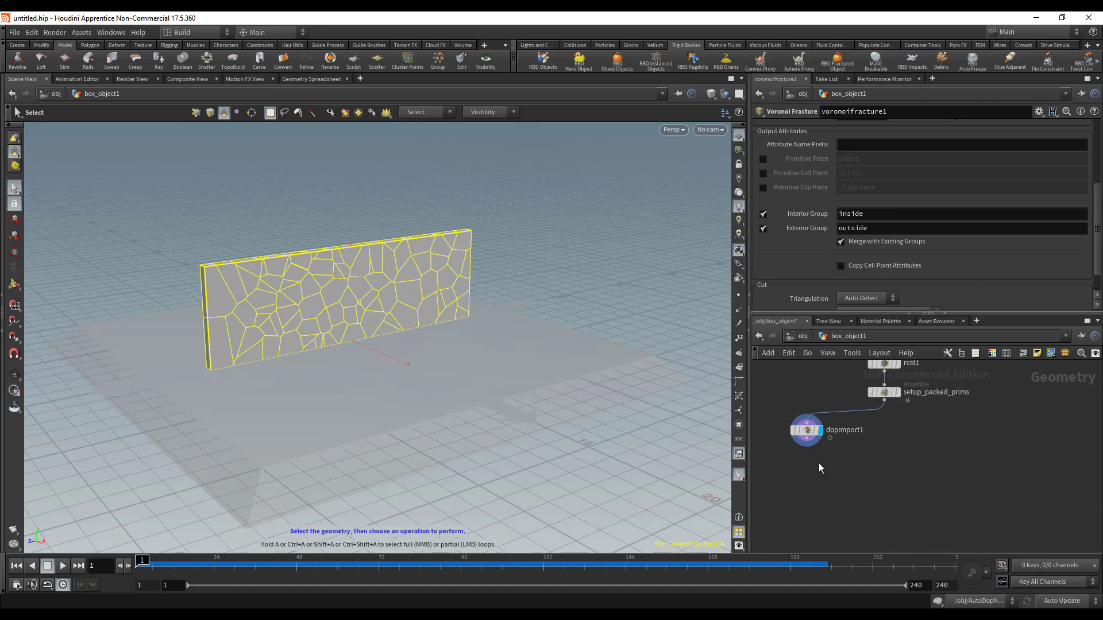
{"action": "left_click", "coordinate": [802, 336]}
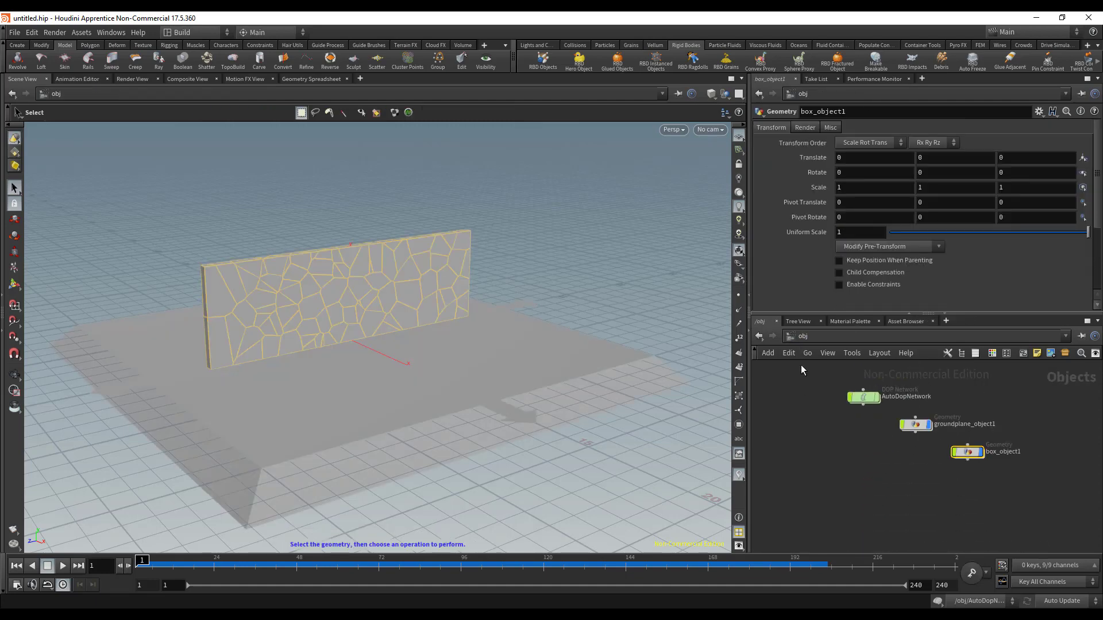
{"action": "double_click", "coordinate": [967, 452]}
{"action": "middle_click", "coordinate": [811, 432]}
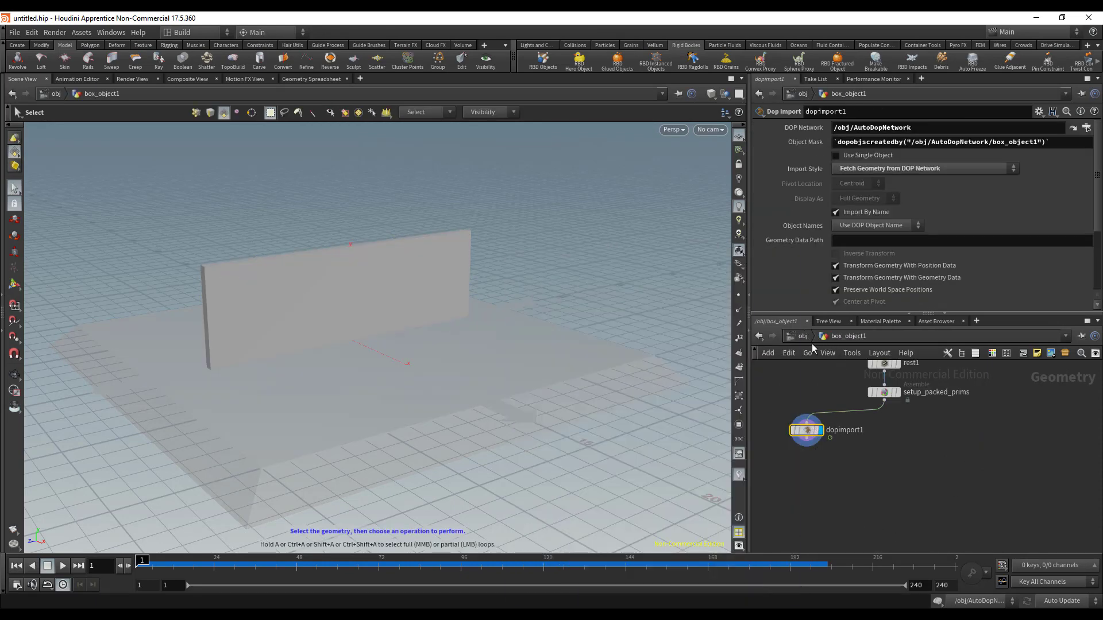
{"action": "key", "text": "u"}
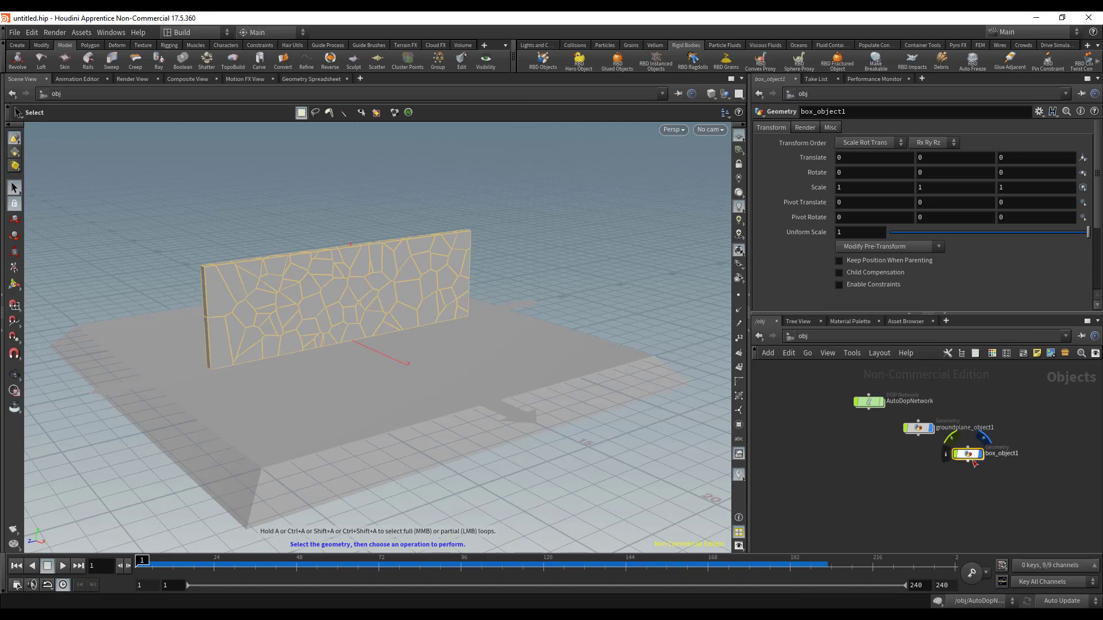
- Inside box_object1, wire a displayed Unpack node below dopimport1 and check its node info for primitive groups
{"action": "double_click", "coordinate": [971, 457]}
{"action": "key", "text": "Tab"}
{"action": "type", "text": "unp"}
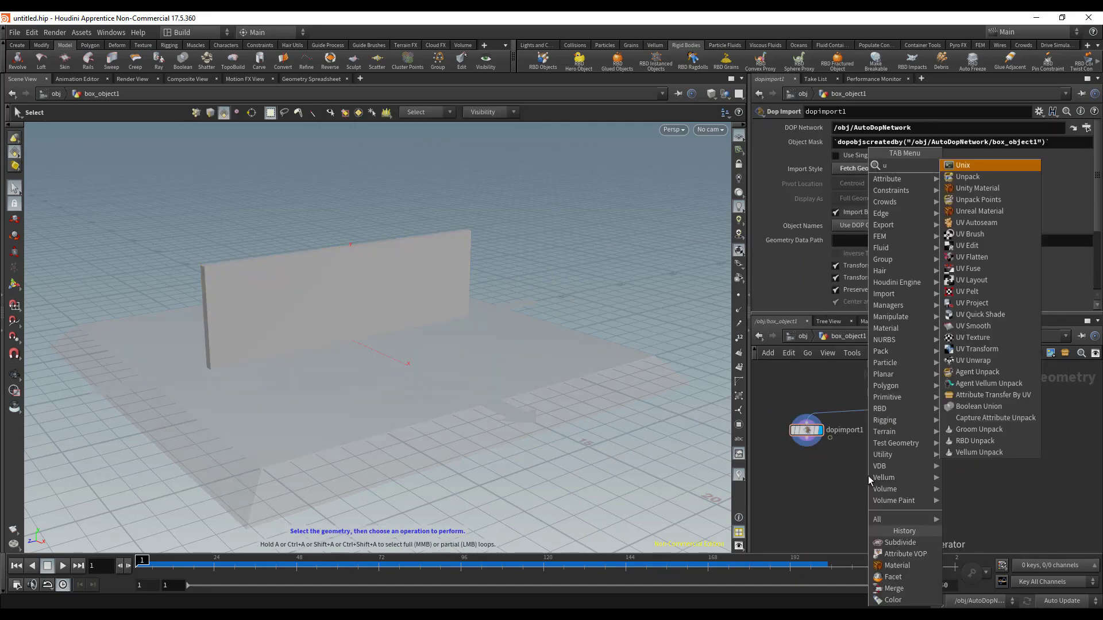
{"action": "key", "text": "Return"}
{"action": "left_click", "coordinate": [868, 476]}
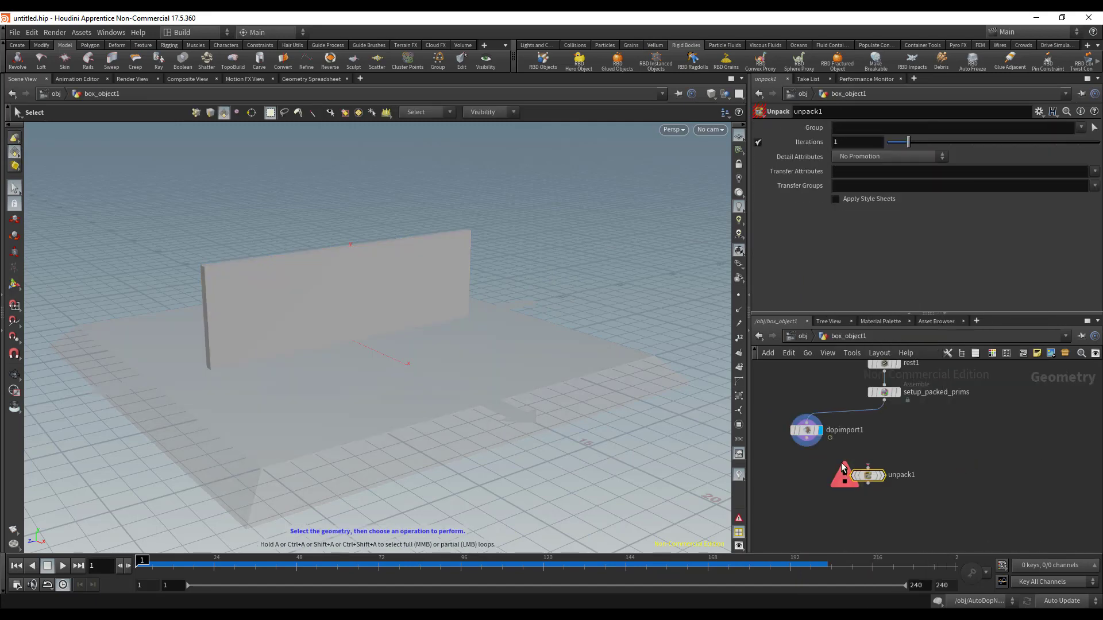
{"action": "left_click", "coordinate": [807, 446]}
{"action": "left_click", "coordinate": [866, 469]}
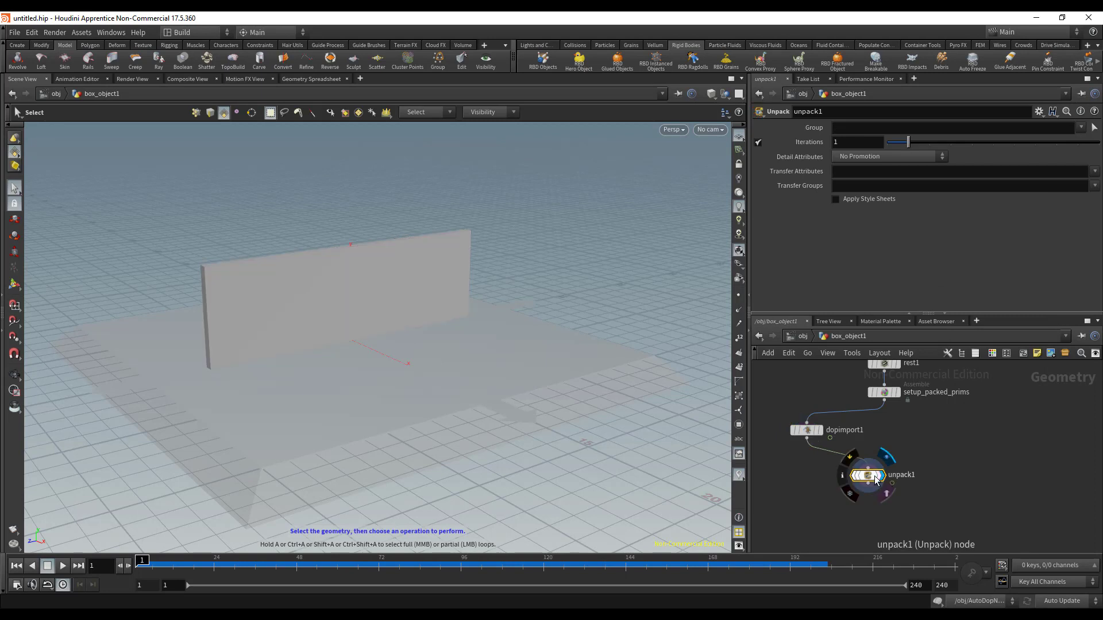
{"action": "left_click_drag", "start_coordinate": [870, 480], "coordinate": [807, 481]}
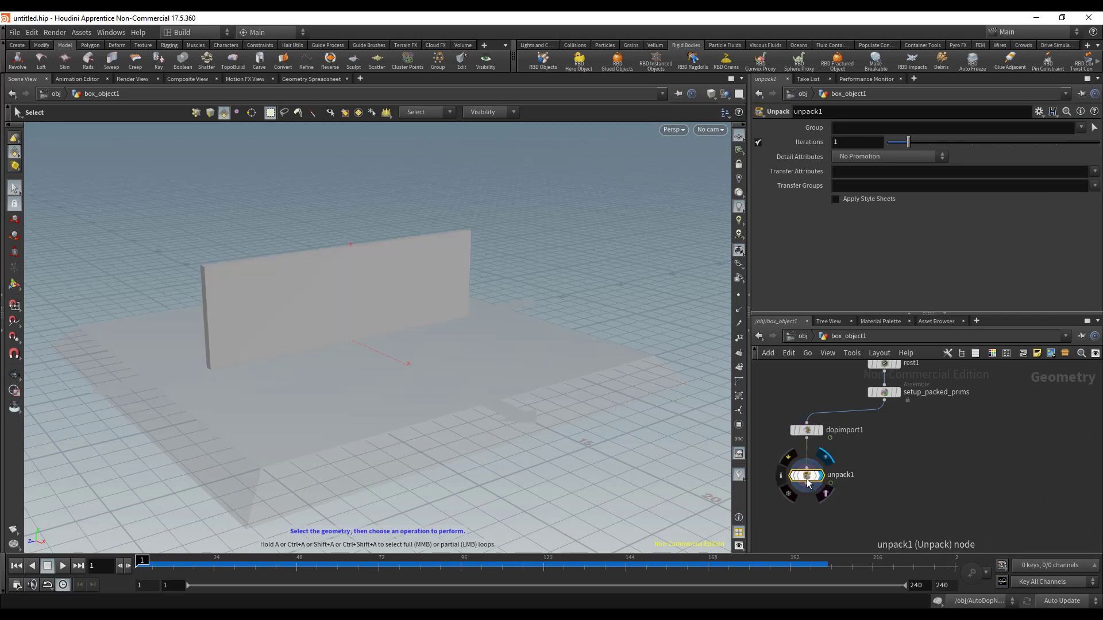
{"action": "middle_click", "coordinate": [807, 481]}
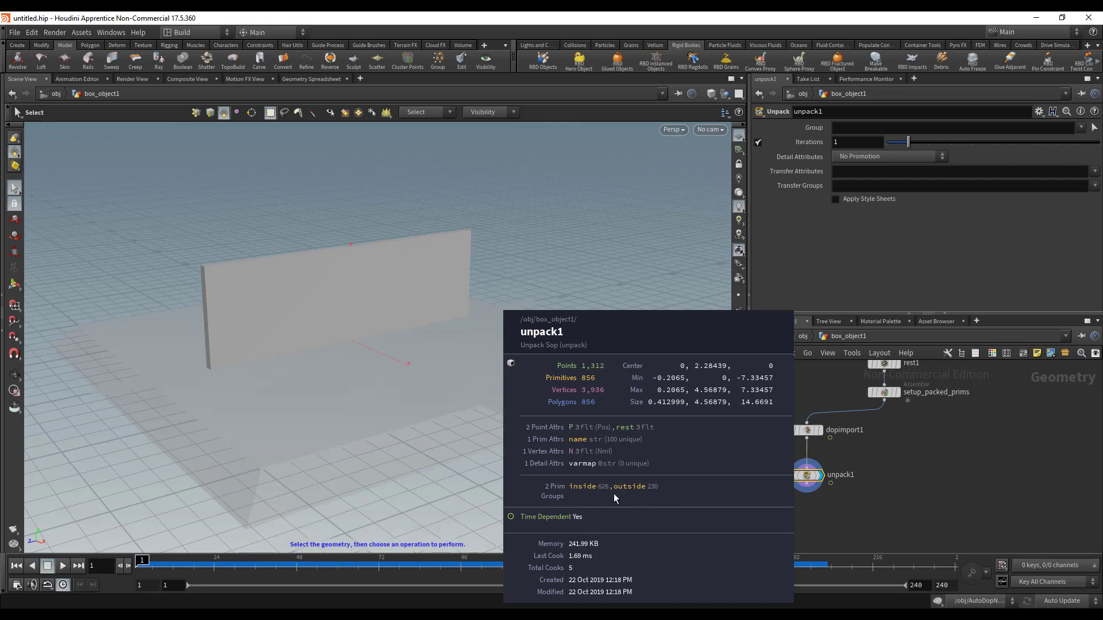
- Add a Material node below unpack1 and connect it to unpack1's output
{"action": "middle_click_drag", "start_coordinate": [877, 499], "coordinate": [929, 456]}
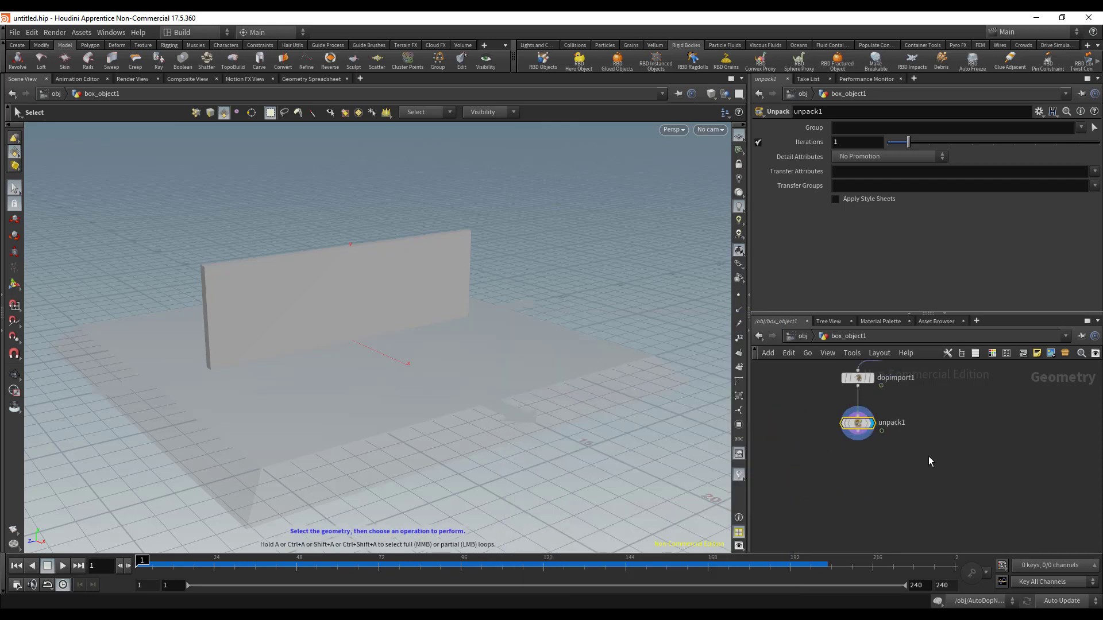
{"action": "key", "text": "Tab"}
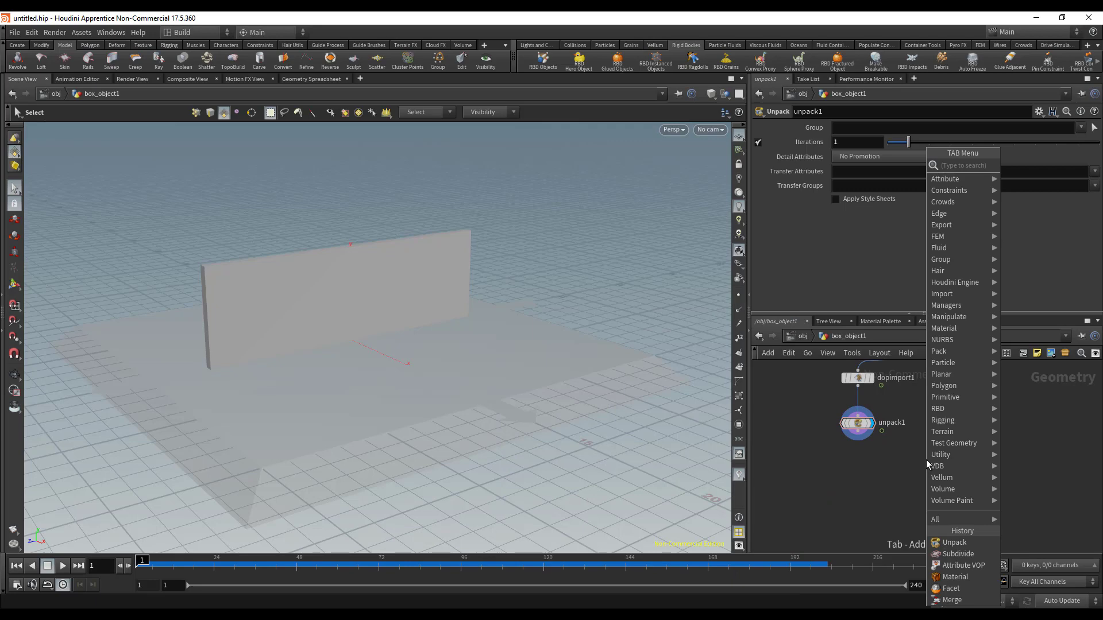
{"action": "type", "text": "mater"}
{"action": "key", "text": "Return"}
{"action": "left_click", "coordinate": [927, 460]}
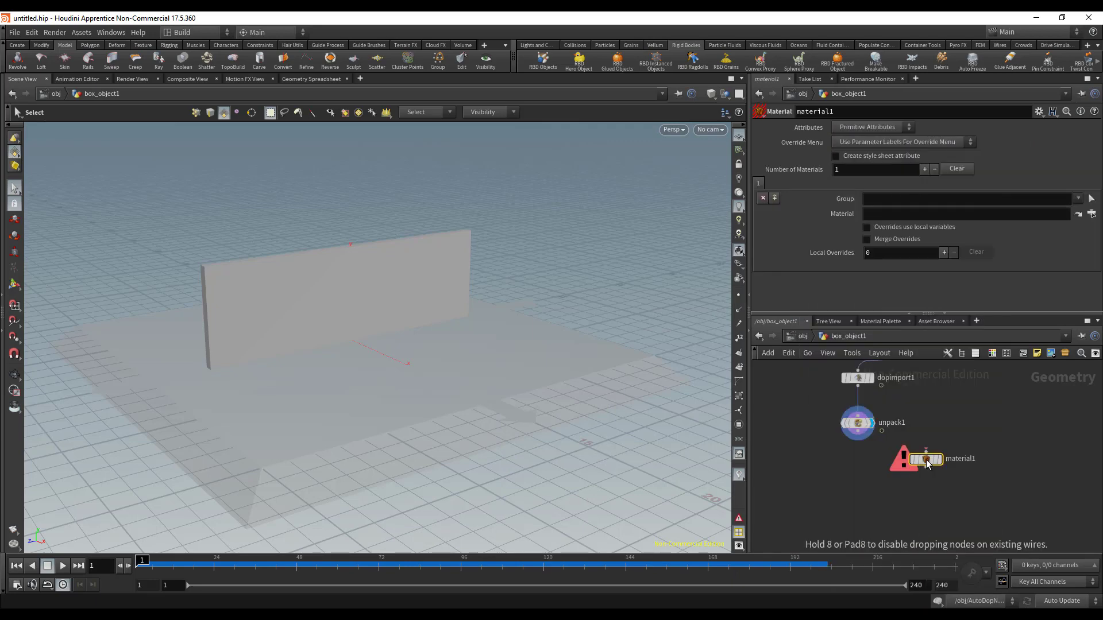
{"action": "left_click_drag", "start_coordinate": [926, 461], "coordinate": [856, 460]}
{"action": "left_click", "coordinate": [871, 474]}
{"action": "left_click", "coordinate": [857, 432]}
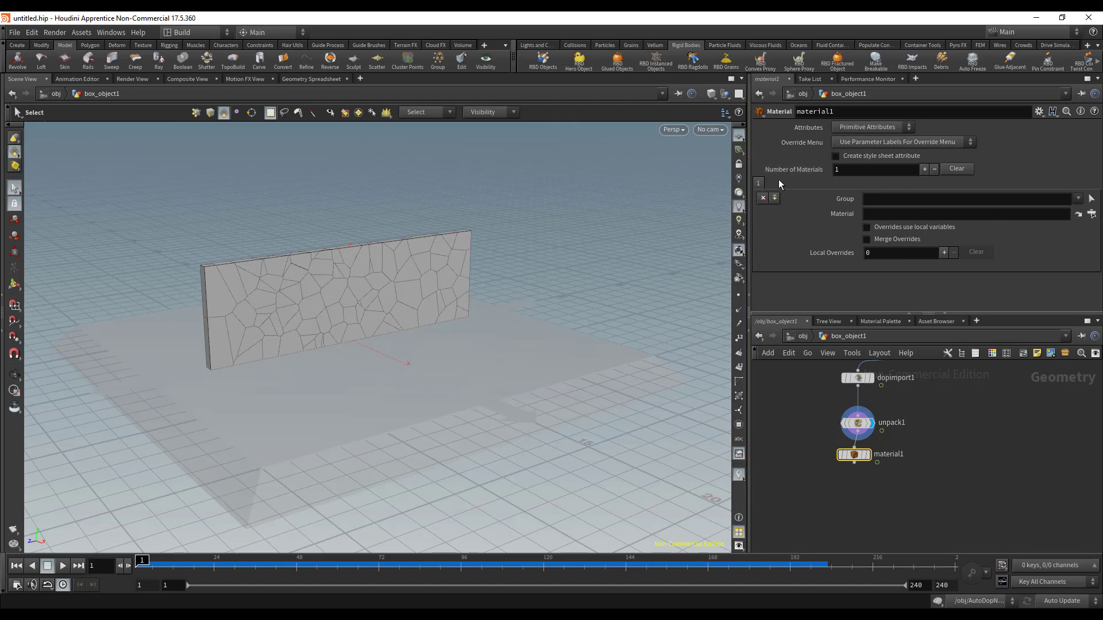
- Add a second material entry to the Material node and set the first entry's group to inside
{"action": "left_click", "coordinate": [774, 199]}
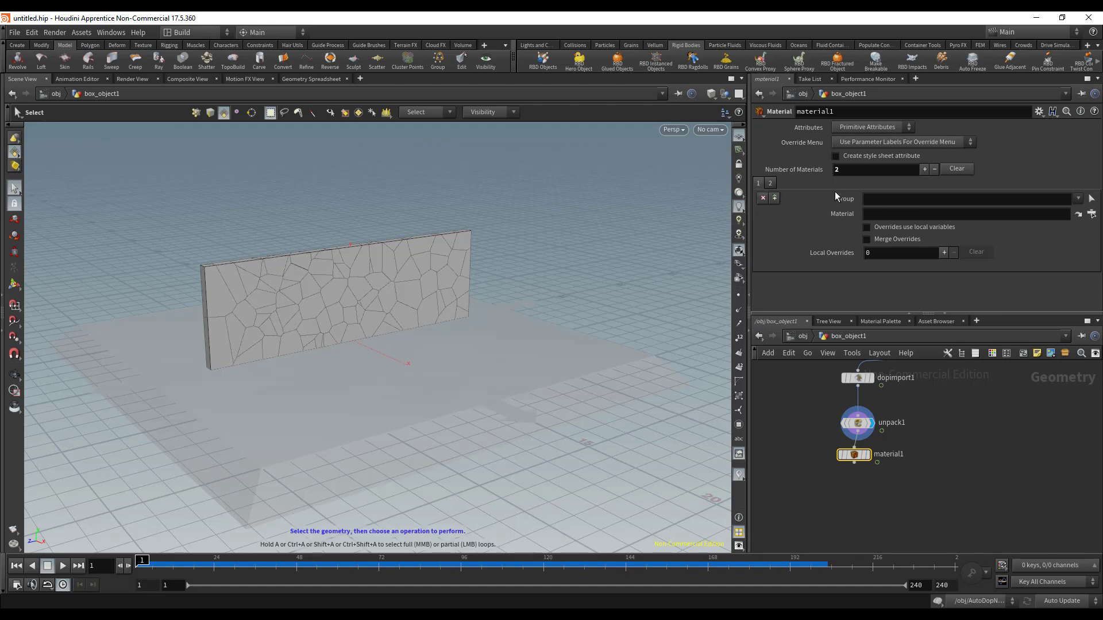
{"action": "left_click", "coordinate": [1079, 200]}
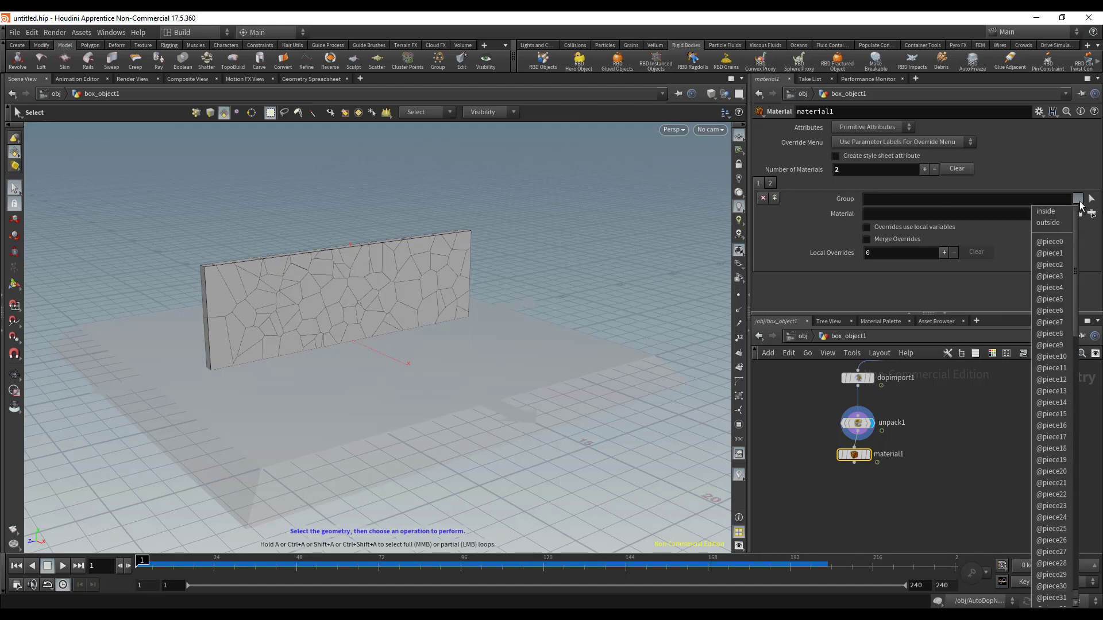
{"action": "scroll", "coordinate": [1052, 393], "scroll_direction": "down", "scroll_amount": 6}
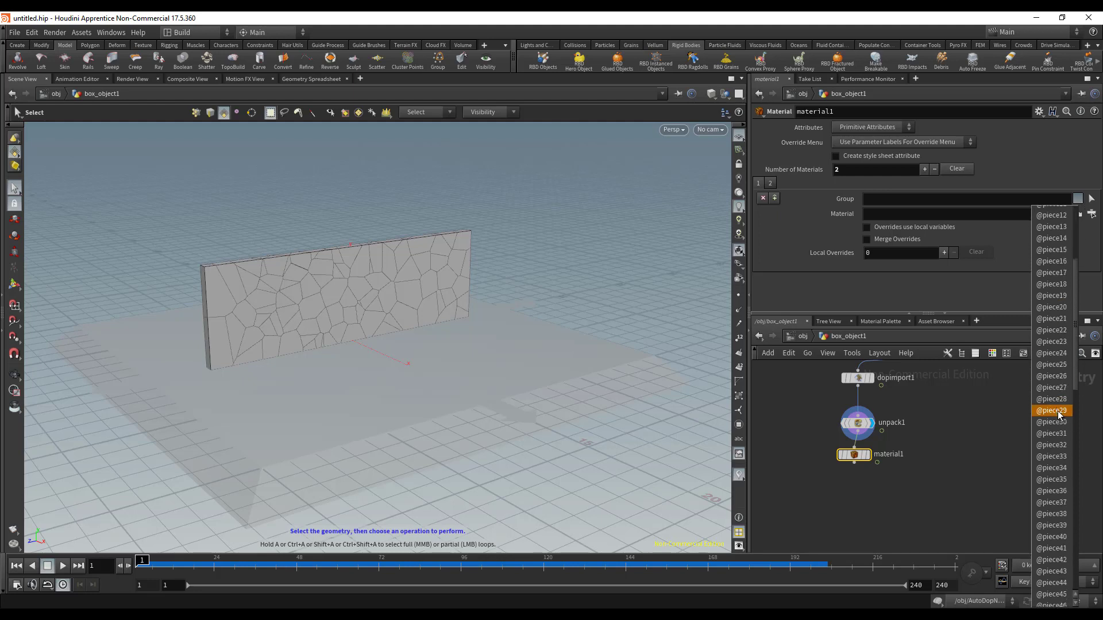
{"action": "scroll", "coordinate": [1061, 412], "scroll_direction": "up", "scroll_amount": 5}
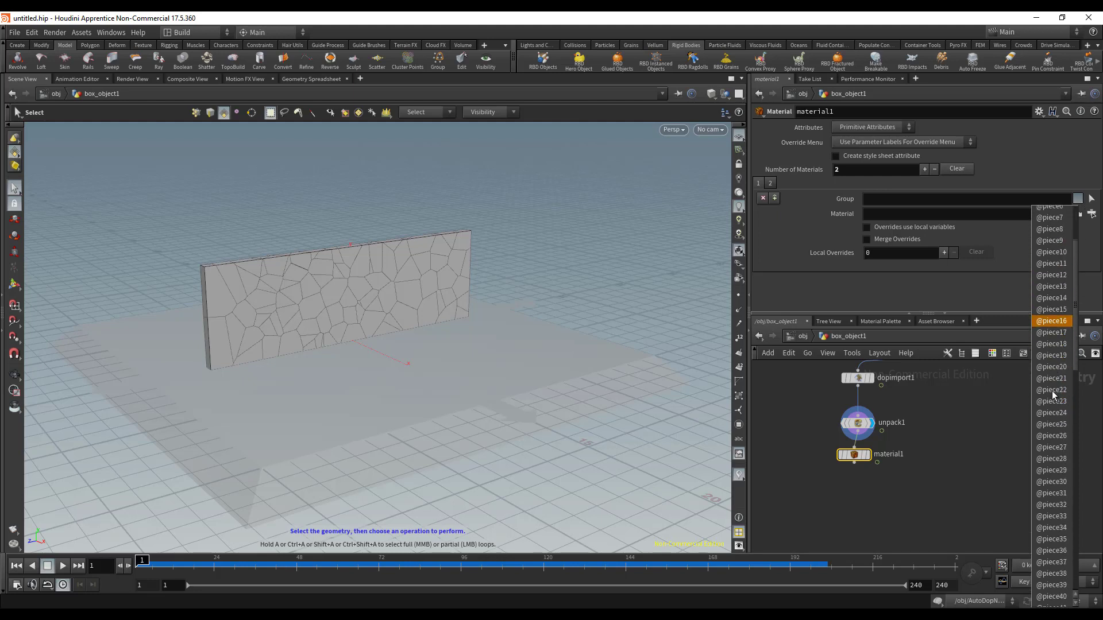
{"action": "scroll", "coordinate": [1050, 391], "scroll_direction": "up", "scroll_amount": 1}
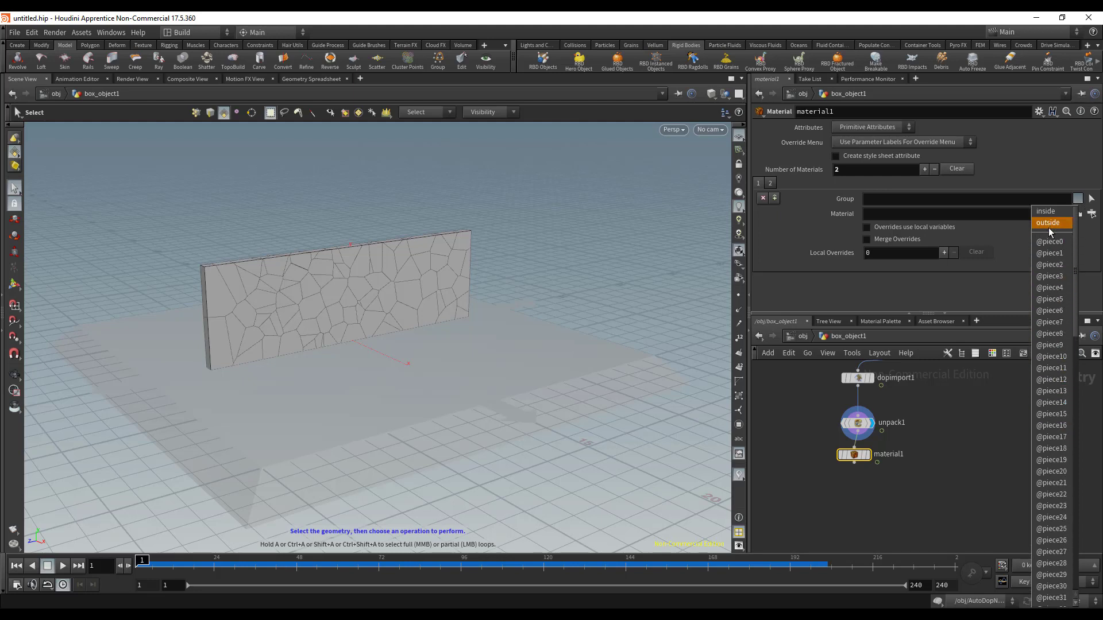
{"action": "left_click", "coordinate": [1049, 213]}
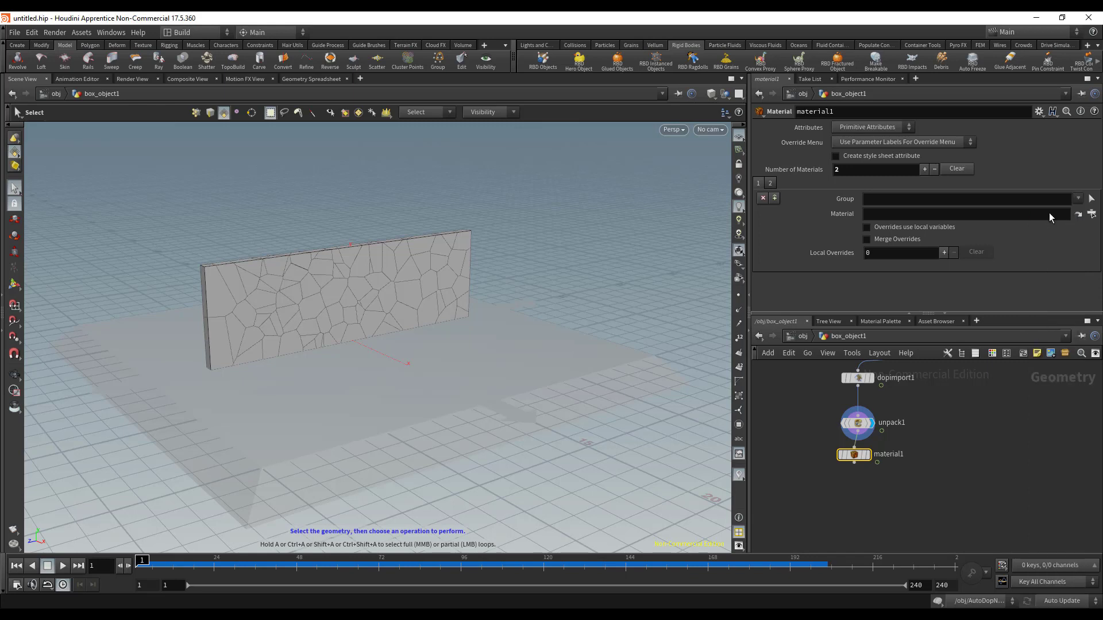
{"action": "left_click", "coordinate": [913, 467]}
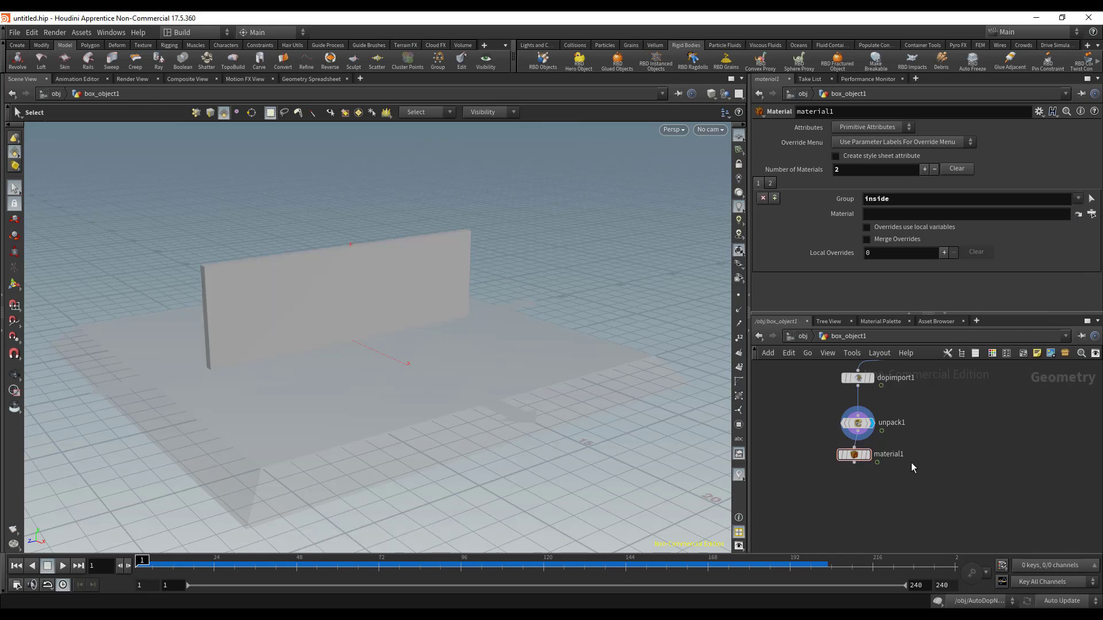
- Set the second material entry's group to outside
{"action": "left_click", "coordinate": [771, 183]}
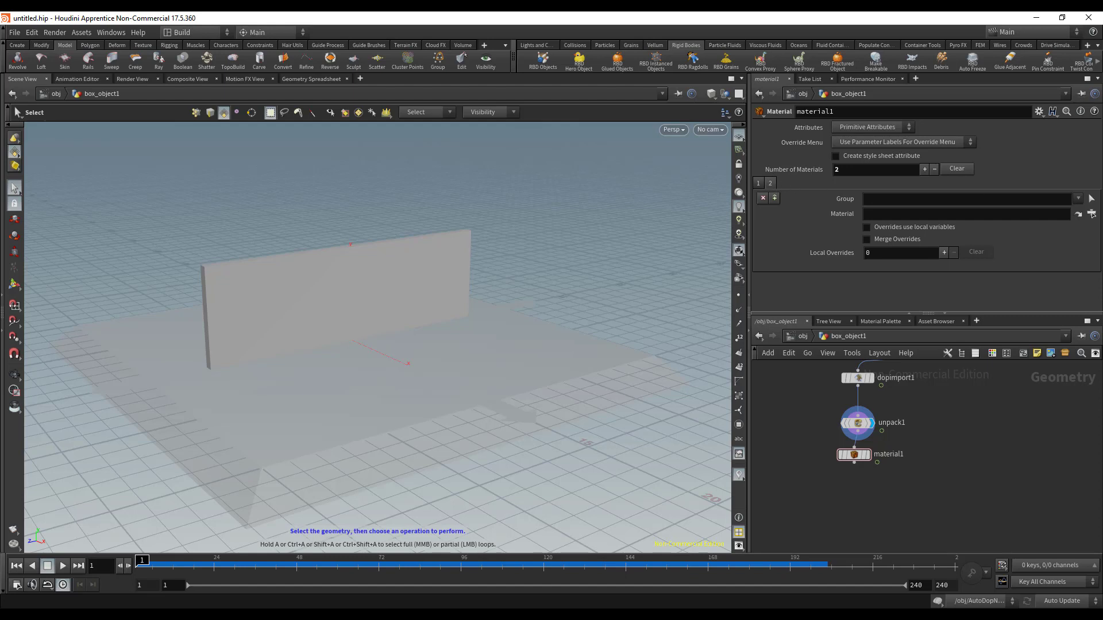
{"action": "left_click", "coordinate": [1080, 200]}
{"action": "left_click", "coordinate": [1051, 224]}
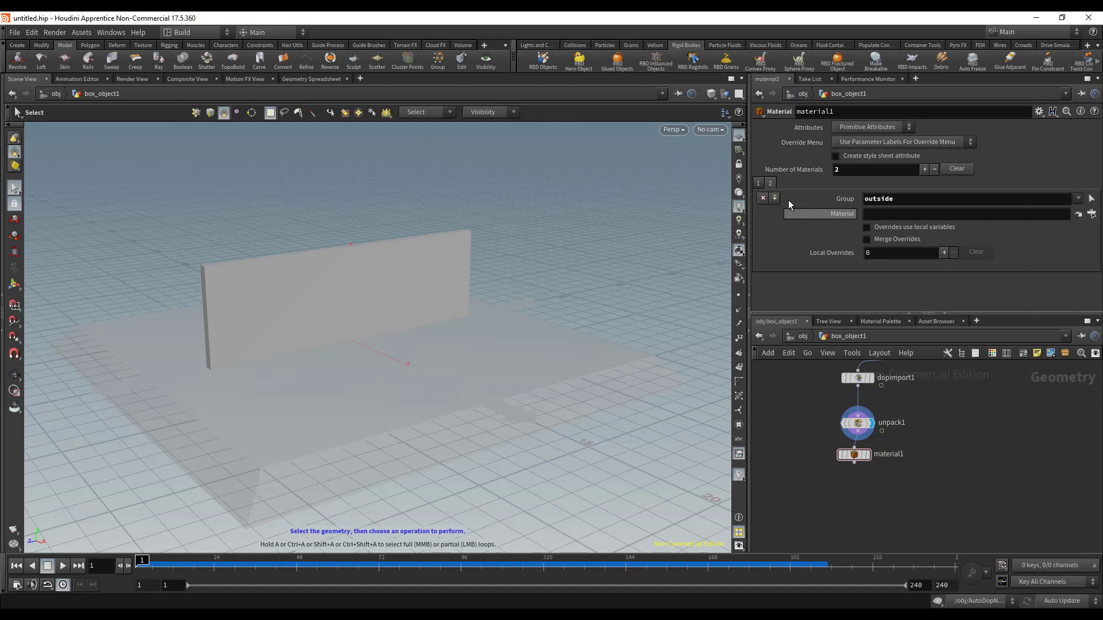
- Compare the surface settings and base colors of the outside and inside principled shaders in the scene's materials
{"action": "left_click", "coordinate": [881, 322]}
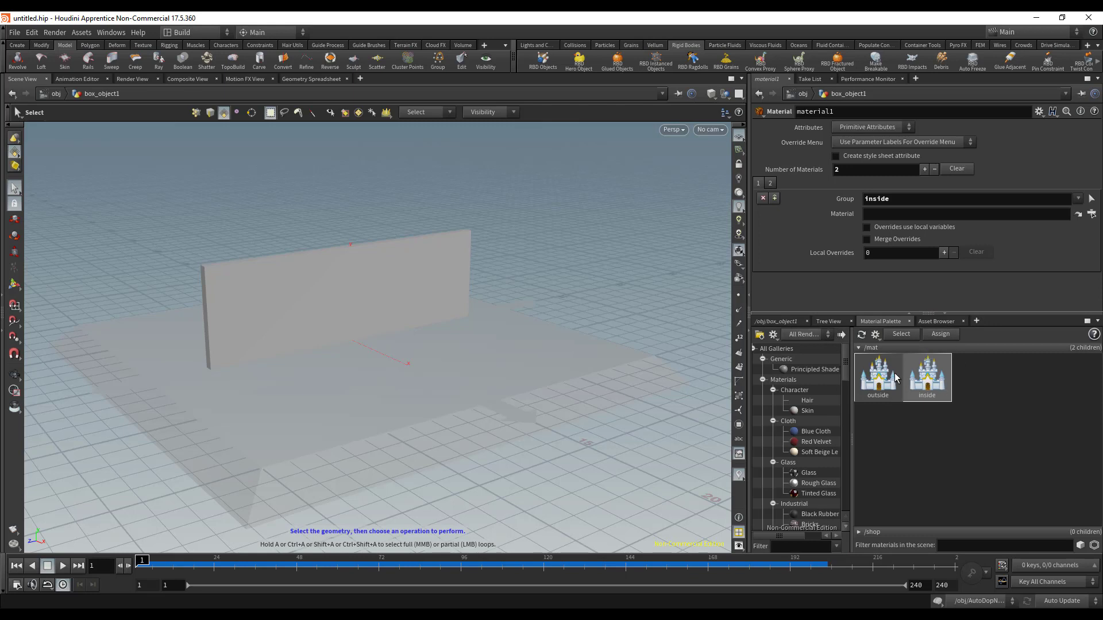
{"action": "left_click", "coordinate": [872, 382]}
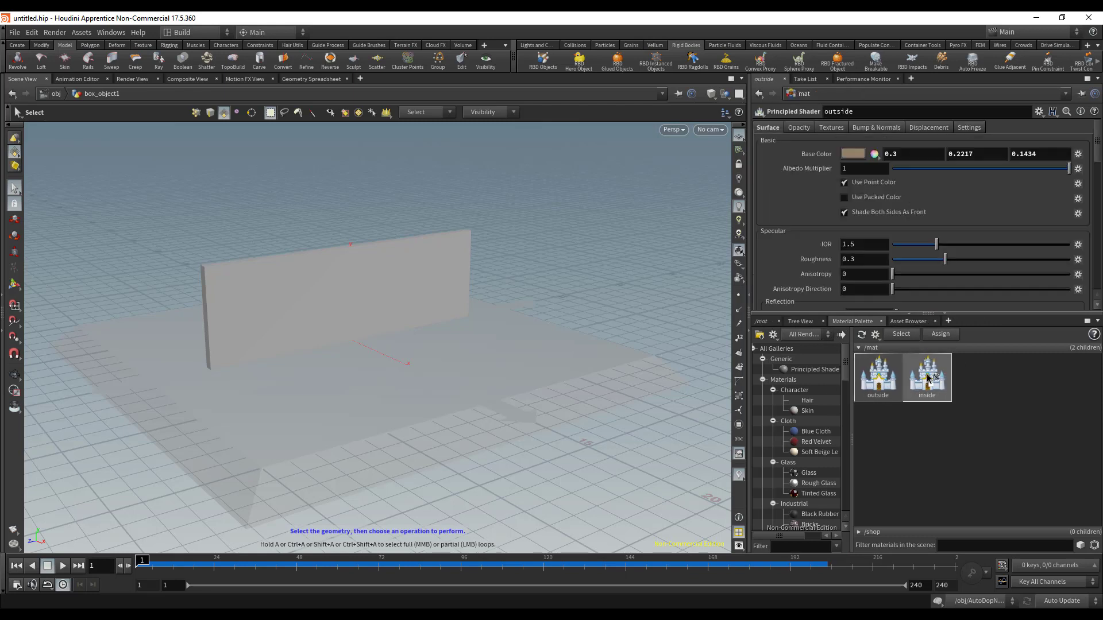
{"action": "left_click", "coordinate": [767, 128]}
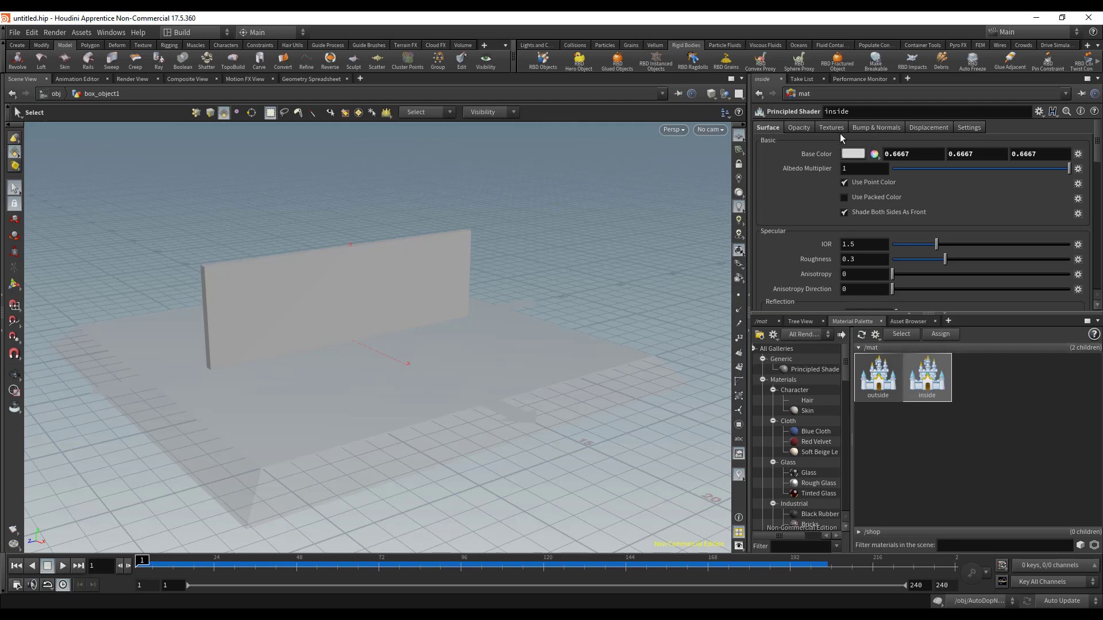
{"action": "left_click", "coordinate": [876, 398]}
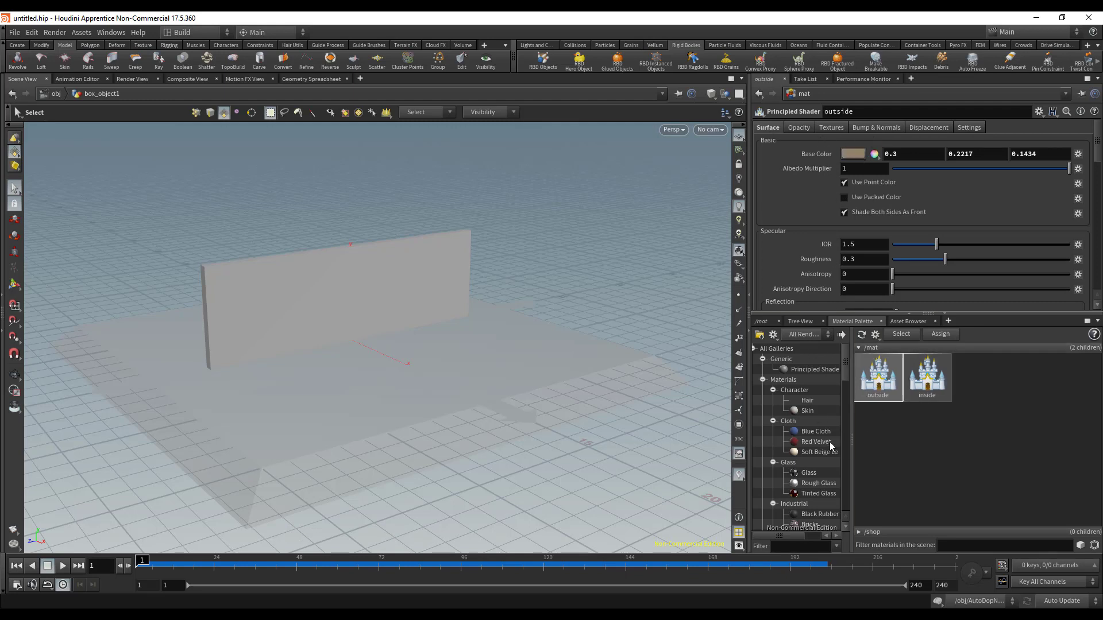
- Switch the network view from the mat network back to the obj network
{"action": "left_click", "coordinate": [762, 321]}
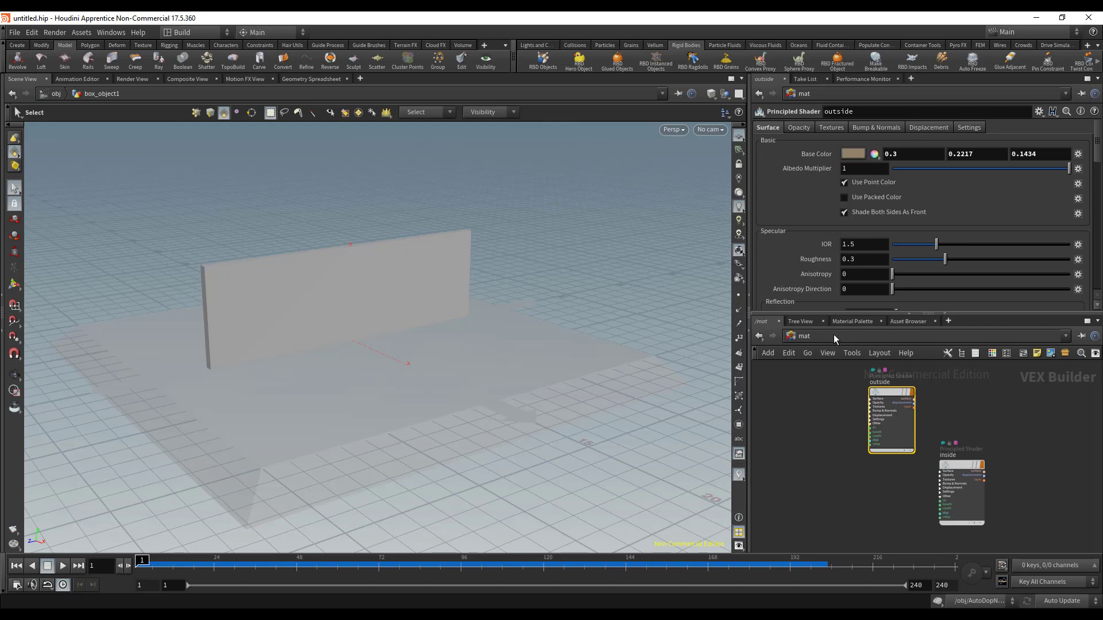
{"action": "left_click", "coordinate": [834, 336]}
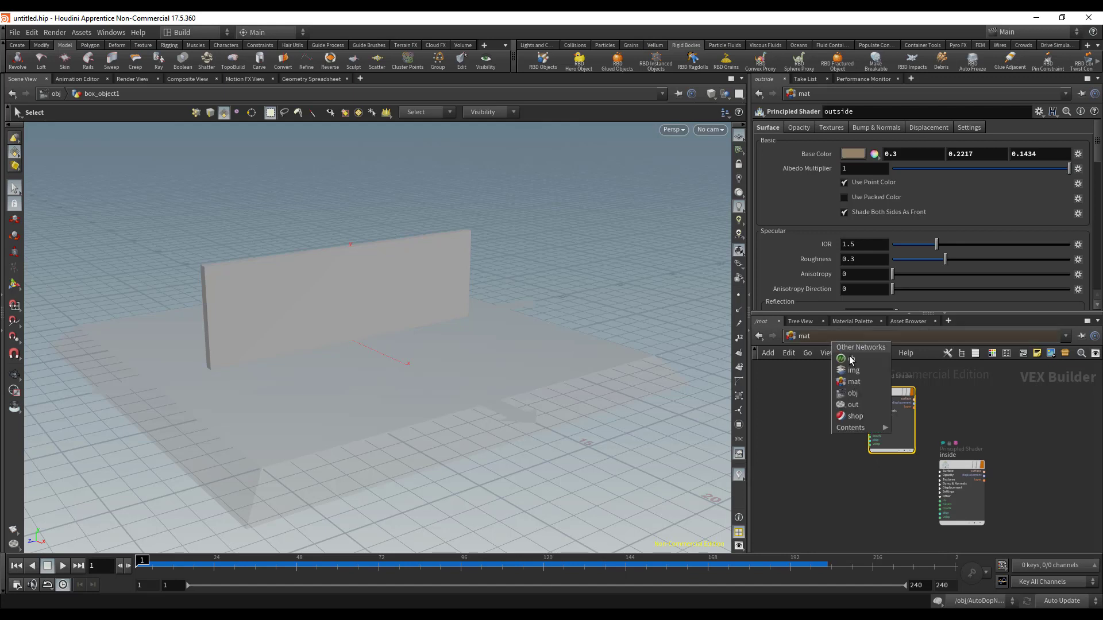
{"action": "left_click", "coordinate": [873, 394]}
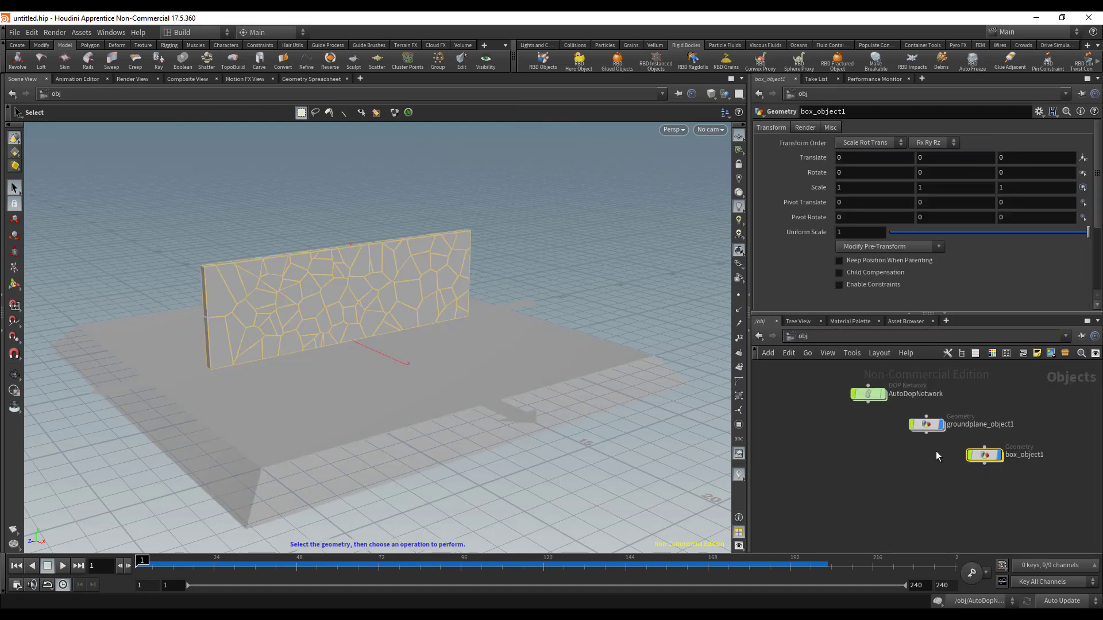
- Inside box_object1, assign the /mat/inside material to the Material node's first entry
{"action": "double_click", "coordinate": [977, 453]}
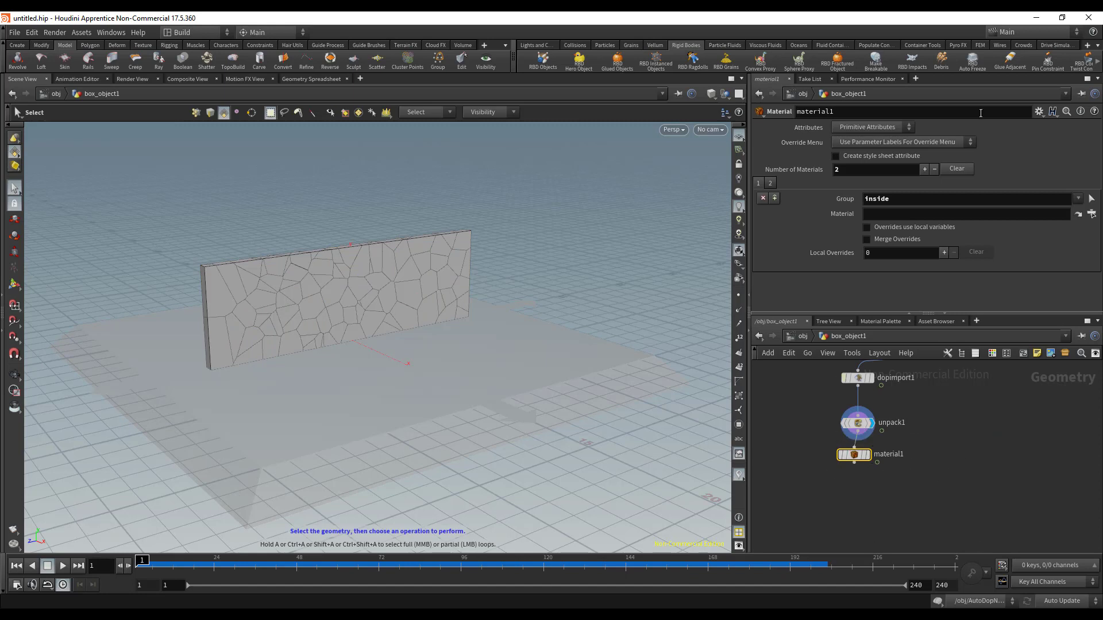
{"action": "left_click", "coordinate": [1092, 214]}
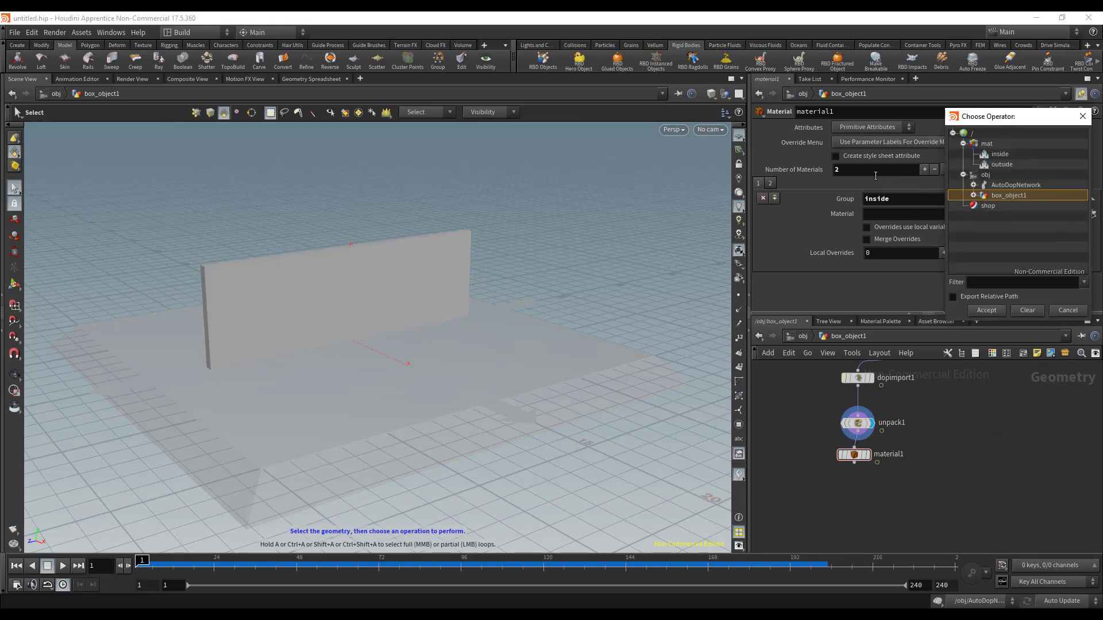
{"action": "left_click", "coordinate": [999, 154]}
{"action": "left_click", "coordinate": [985, 309]}
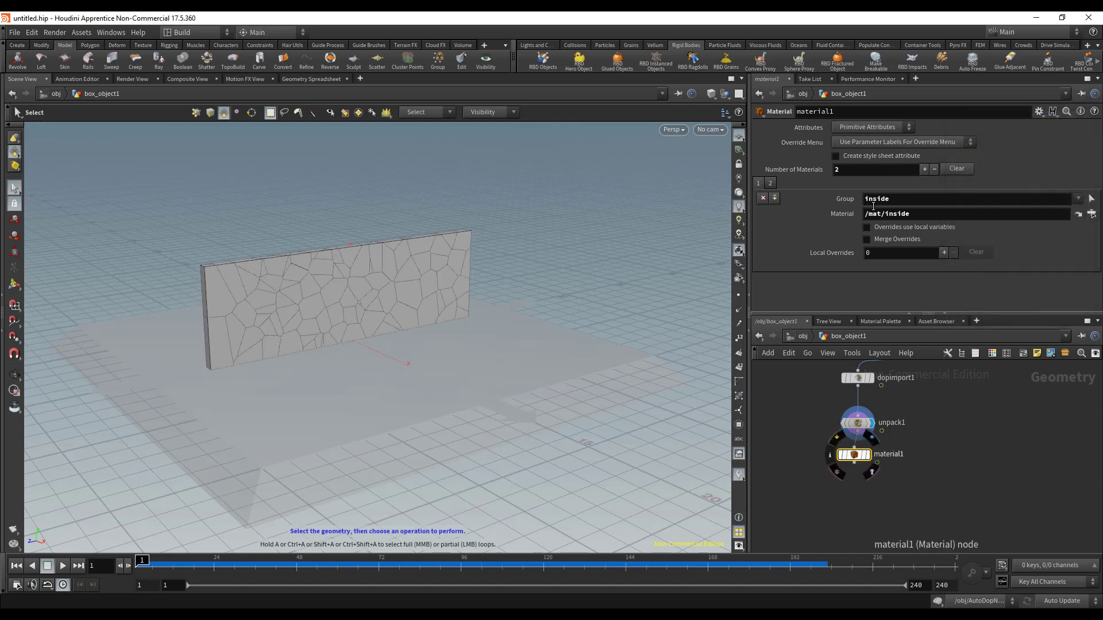
- Assign the /mat/outside material to the Material node's second entry and display the material1 node
{"action": "left_click", "coordinate": [770, 183]}
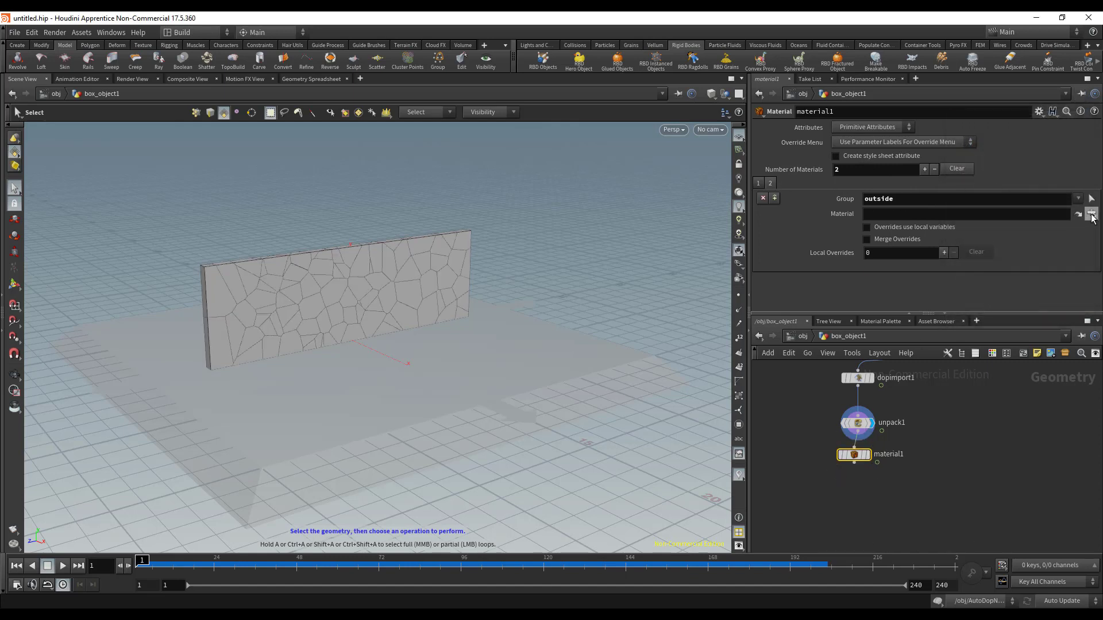
{"action": "left_click", "coordinate": [1091, 214]}
{"action": "left_click", "coordinate": [1003, 165]}
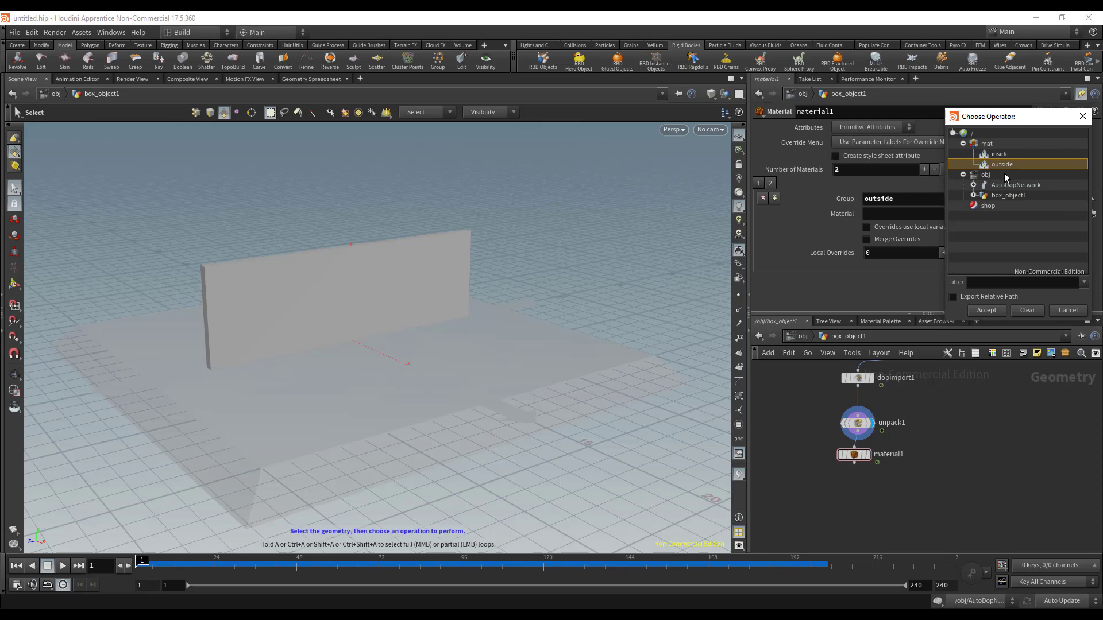
{"action": "left_click", "coordinate": [986, 311]}
{"action": "left_click", "coordinate": [868, 456]}
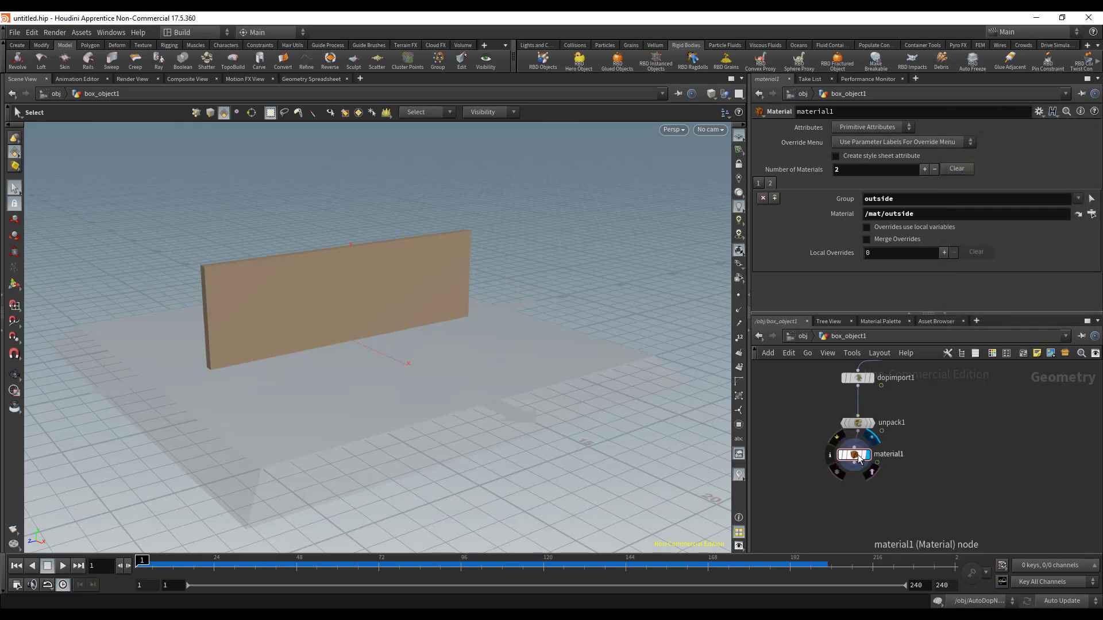
- Play the wall's collapse, examine the inside and outside materials on the broken pieces, and return to the first frame
{"action": "right_click_drag", "start_coordinate": [339, 321], "coordinate": [431, 322], "text": "alt"}
{"action": "left_click_drag", "start_coordinate": [431, 322], "coordinate": [381, 317], "text": "alt"}
{"action": "middle_click_drag", "start_coordinate": [335, 332], "coordinate": [345, 381], "text": "alt"}
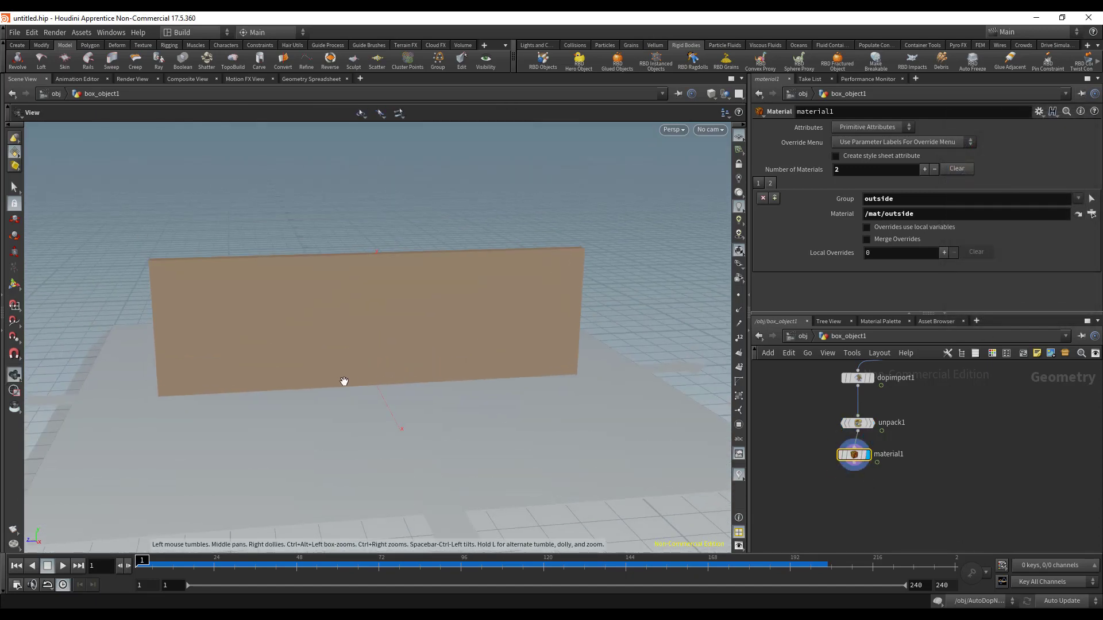
{"action": "right_click_drag", "start_coordinate": [345, 382], "coordinate": [384, 384], "text": "alt"}
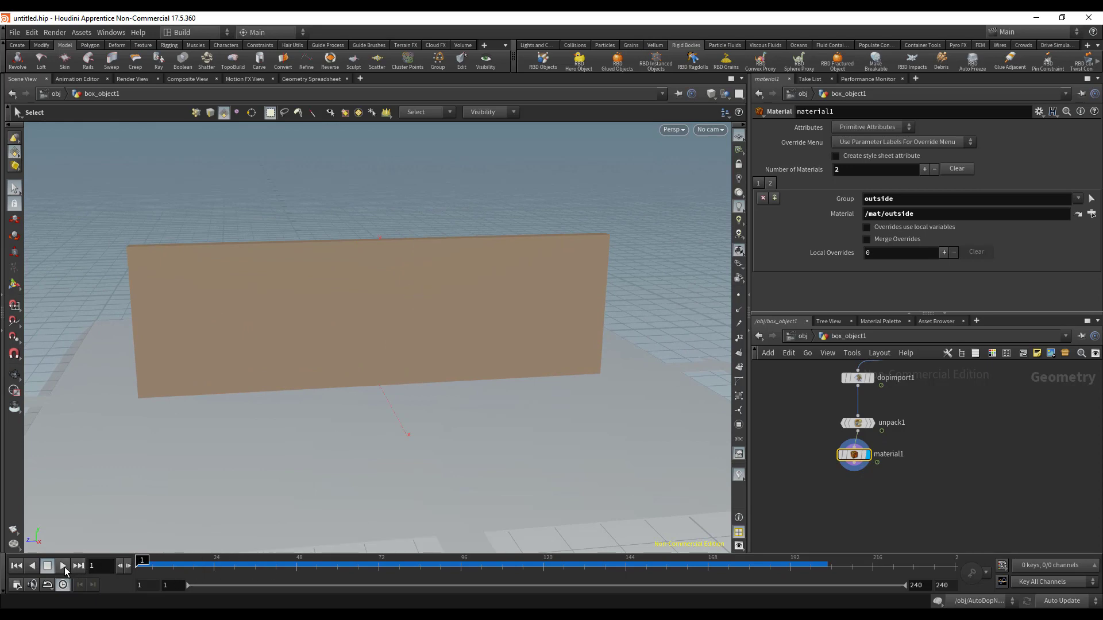
{"action": "left_click", "coordinate": [64, 567]}
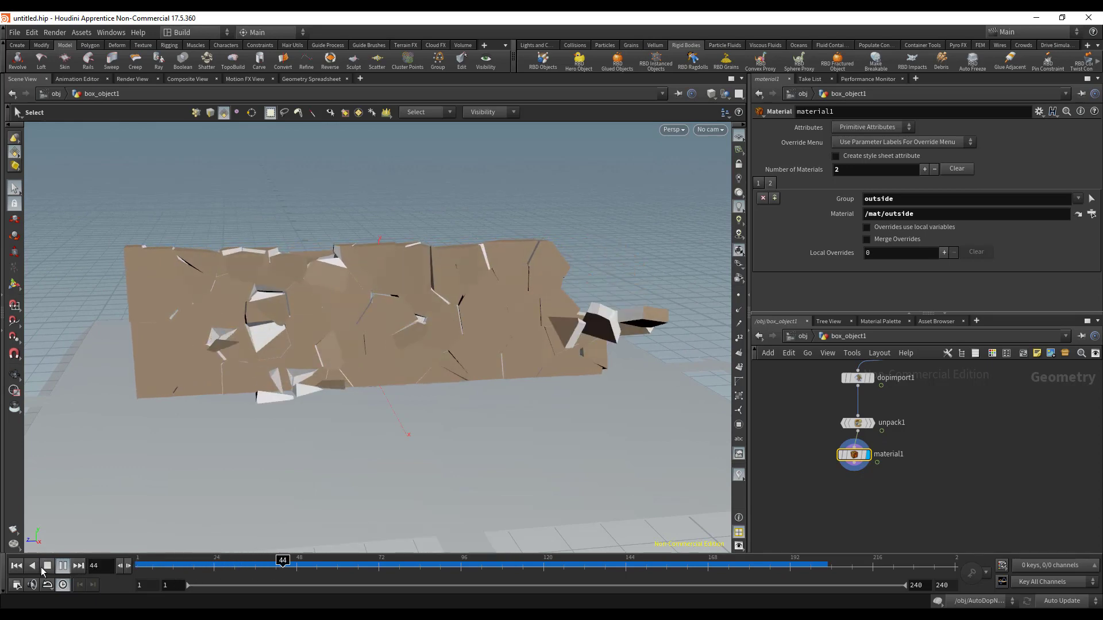
{"action": "left_click", "coordinate": [45, 567]}
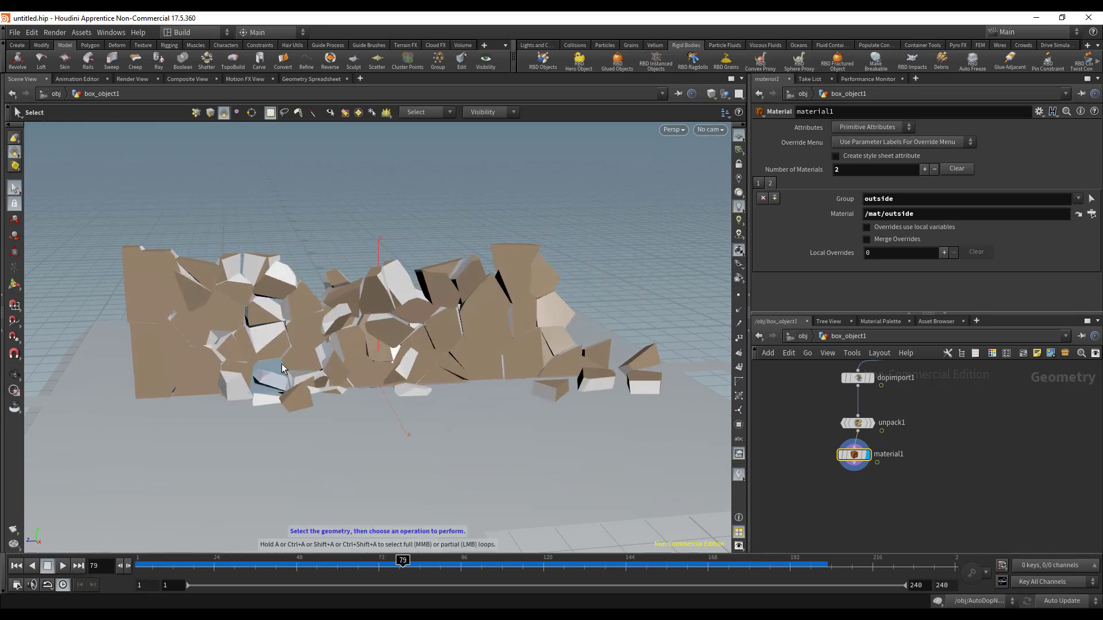
{"action": "left_click_drag", "start_coordinate": [282, 369], "coordinate": [373, 310], "text": "alt"}
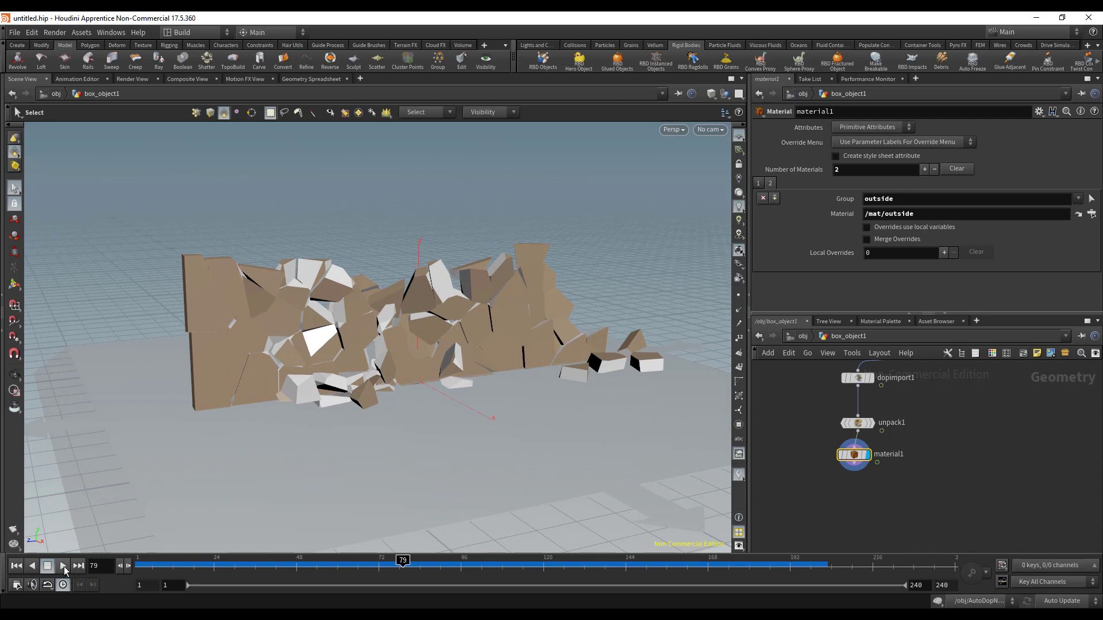
{"action": "left_click", "coordinate": [64, 566]}
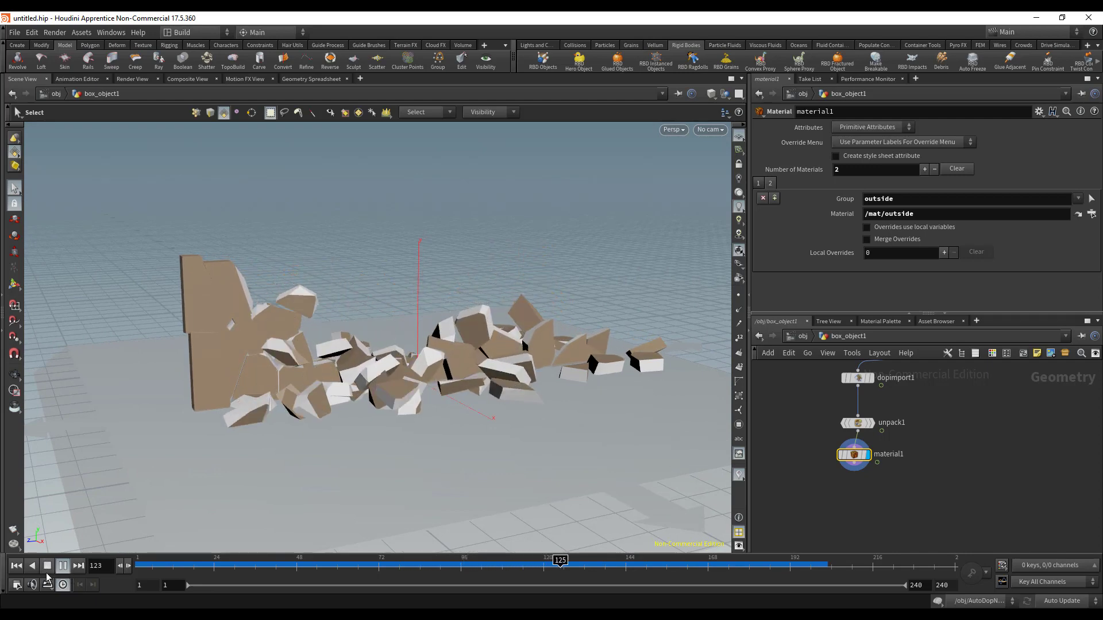
{"action": "left_click", "coordinate": [47, 568]}
{"action": "left_click", "coordinate": [16, 567]}
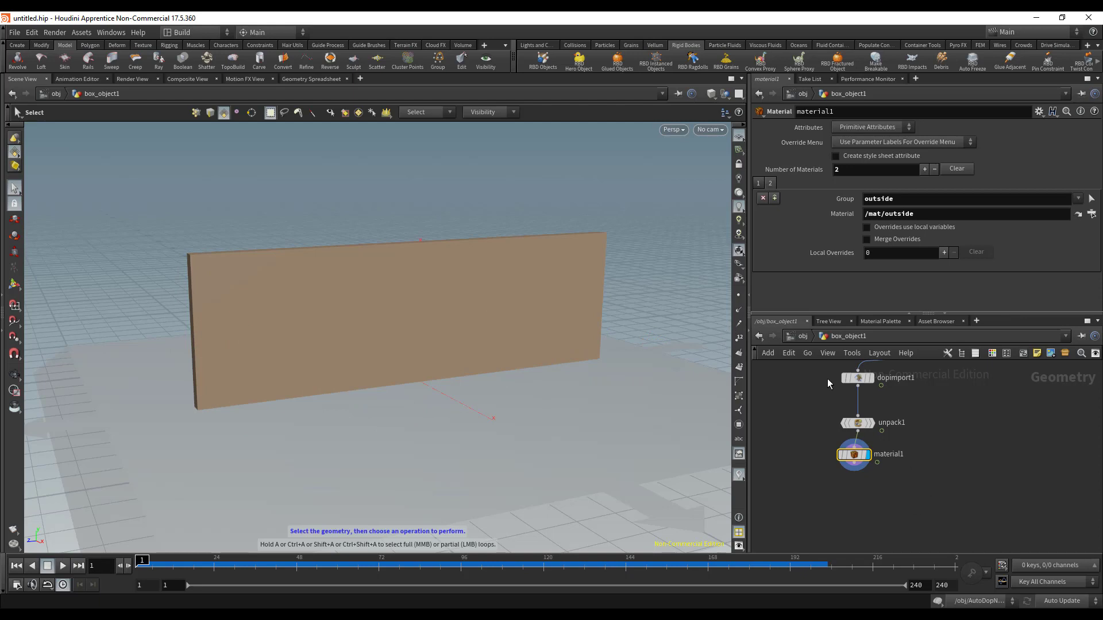
- Examine the surface, texture and displacement settings of the outside principled shader in the mat network
{"action": "left_click", "coordinate": [804, 339]}
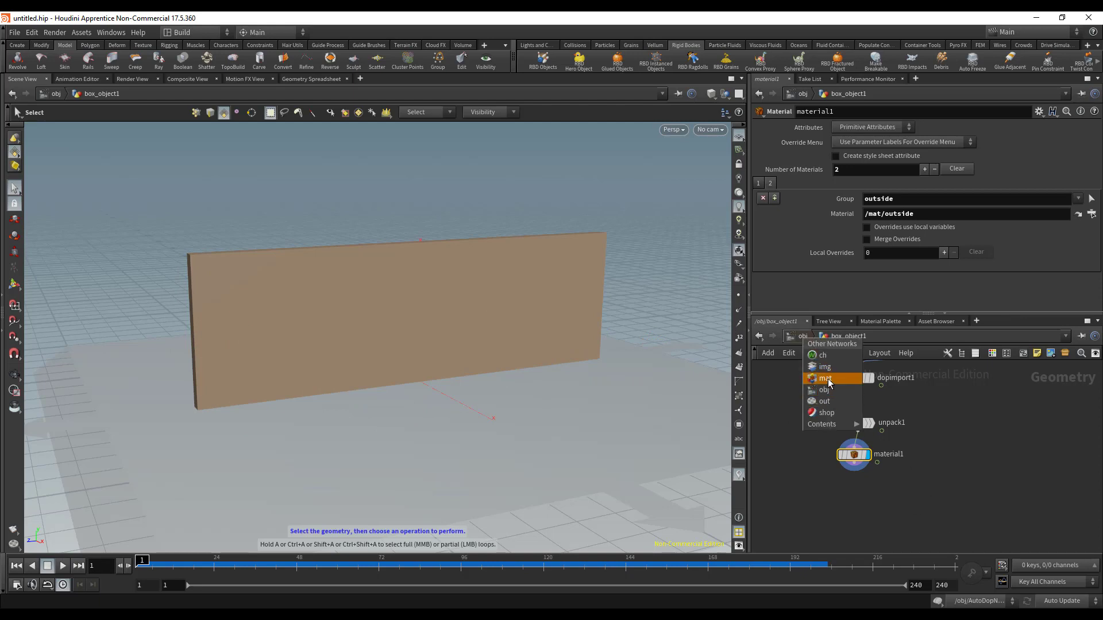
{"action": "left_click", "coordinate": [822, 375]}
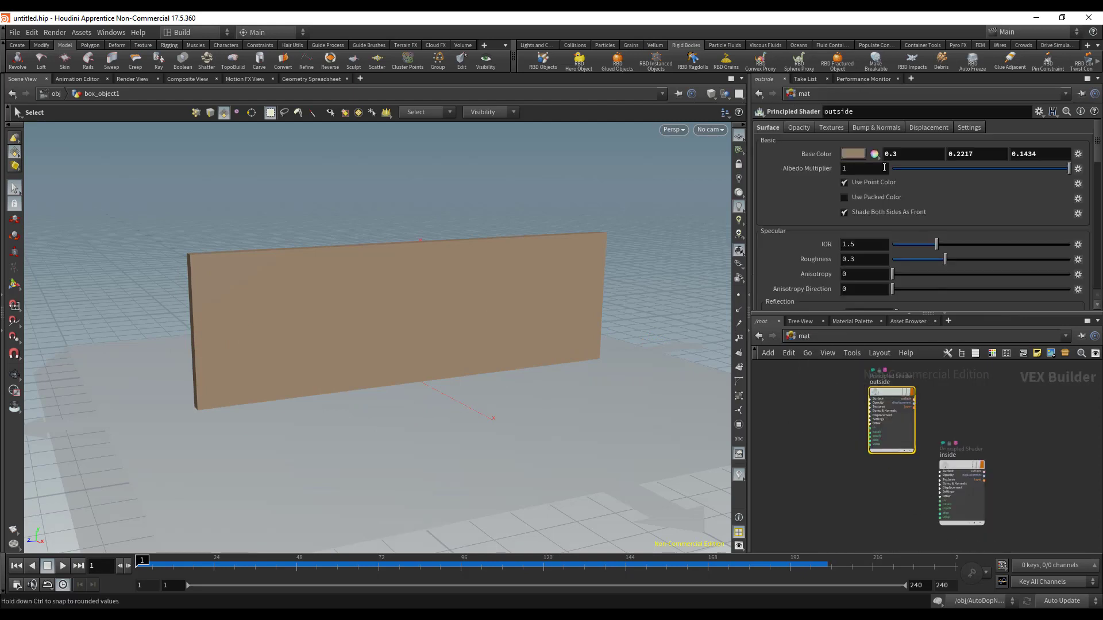
{"action": "scroll", "coordinate": [815, 226], "scroll_direction": "down", "scroll_amount": 1}
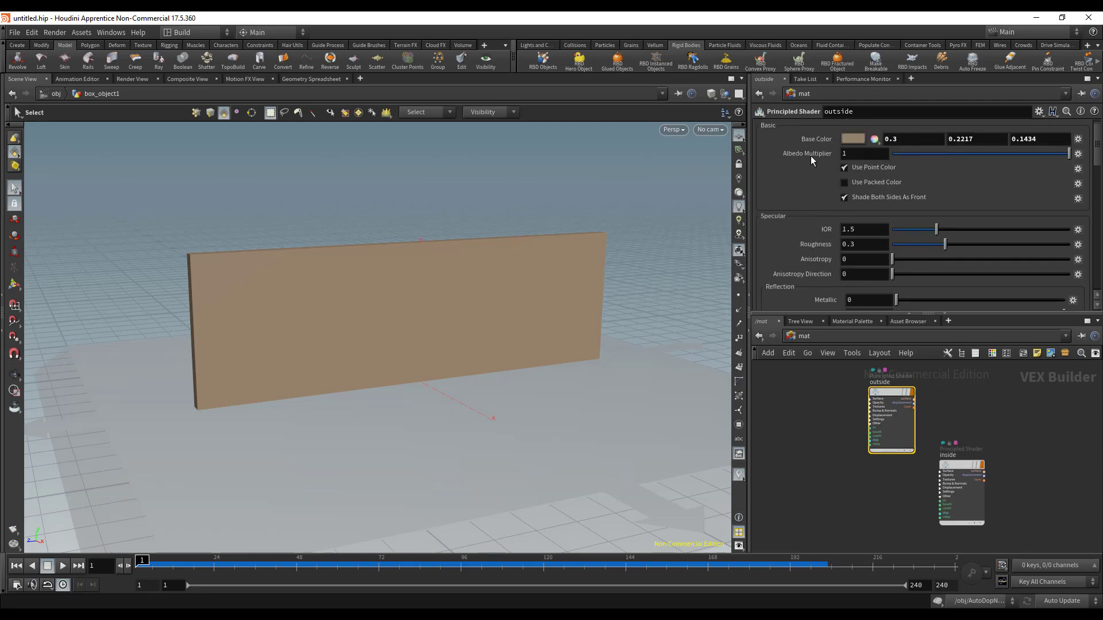
{"action": "scroll", "coordinate": [821, 176], "scroll_direction": "up", "scroll_amount": 1}
{"action": "left_click", "coordinate": [832, 128]}
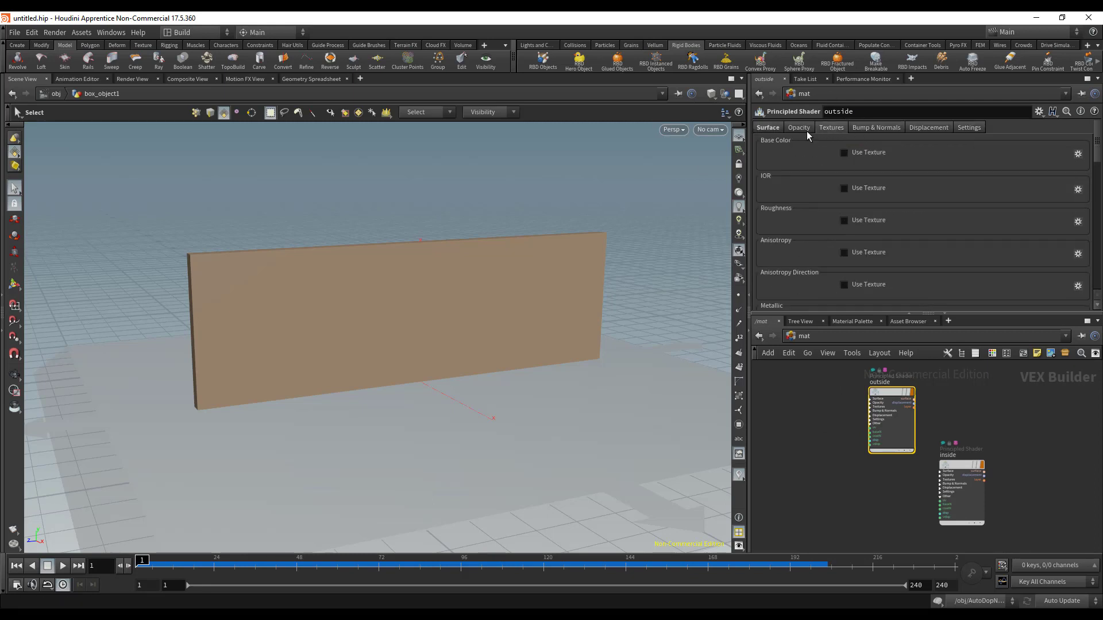
{"action": "left_click", "coordinate": [926, 127]}
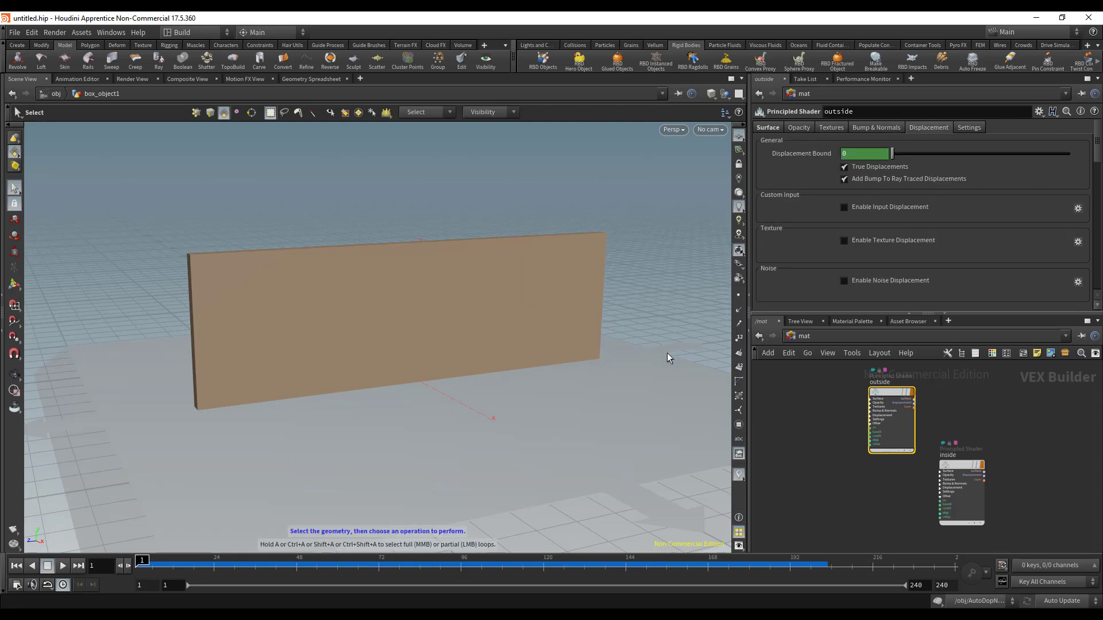
{"action": "key", "text": "Up"}
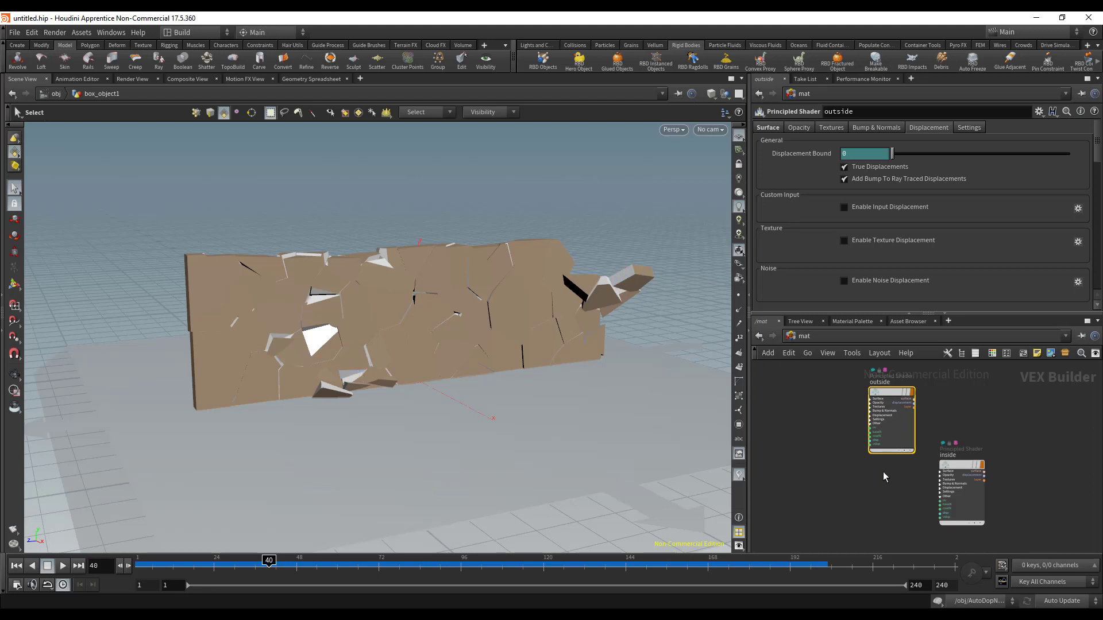
- Return to box_object1's network at the first frame and move material1 lower to make room below unpack1
{"action": "left_click", "coordinate": [795, 338]}
{"action": "left_click", "coordinate": [824, 400]}
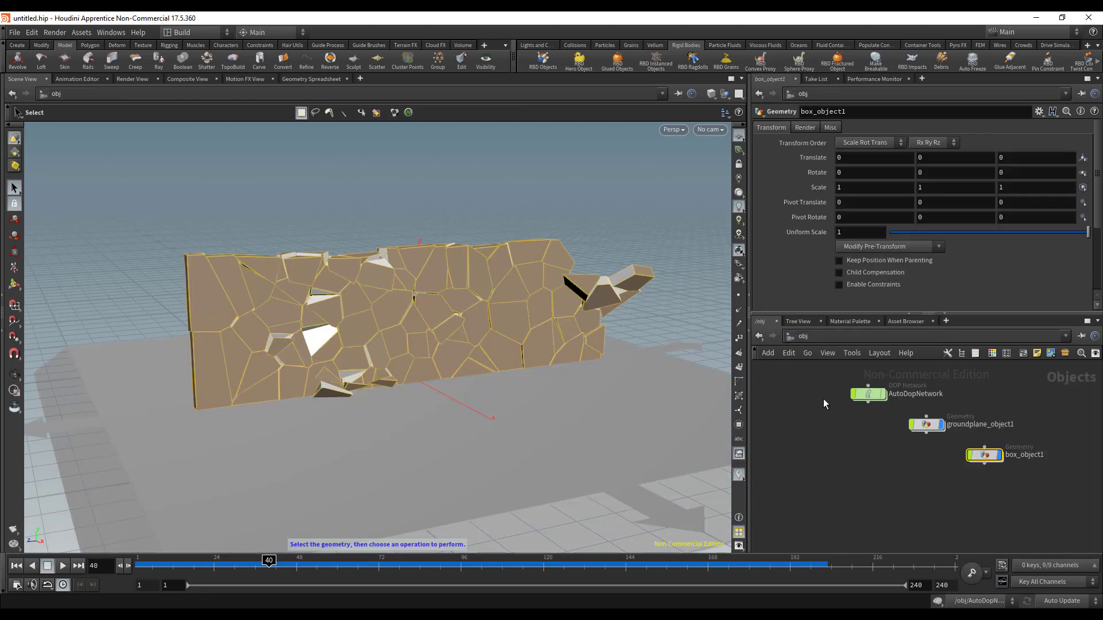
{"action": "left_click", "coordinate": [17, 566]}
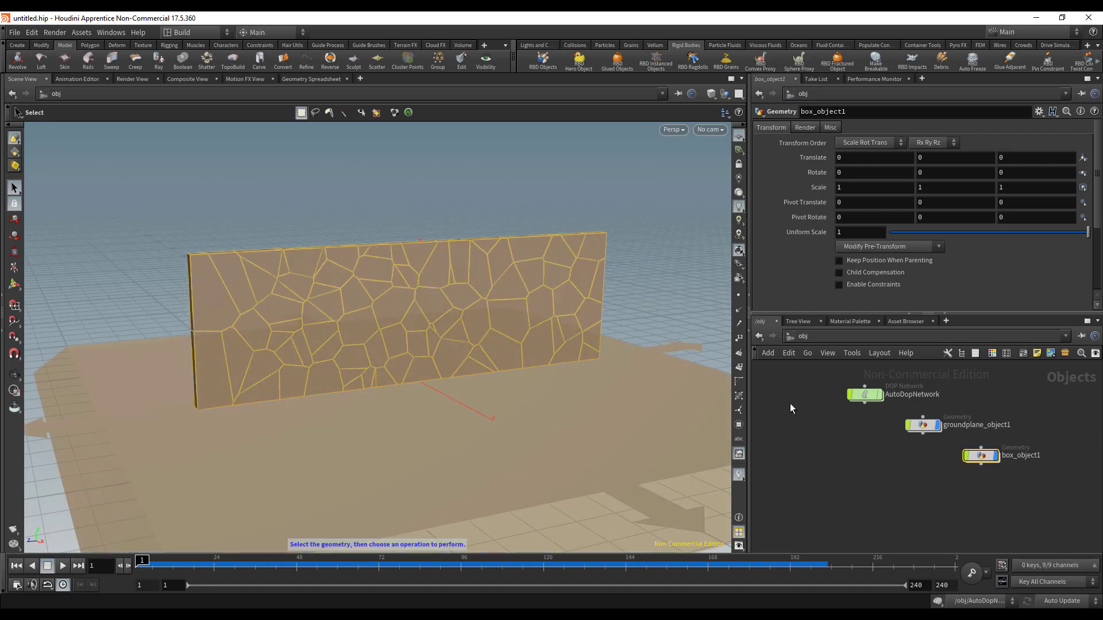
{"action": "double_click", "coordinate": [981, 456]}
{"action": "middle_click_drag", "start_coordinate": [943, 484], "coordinate": [950, 502]}
{"action": "left_click_drag", "start_coordinate": [872, 481], "coordinate": [875, 512]}
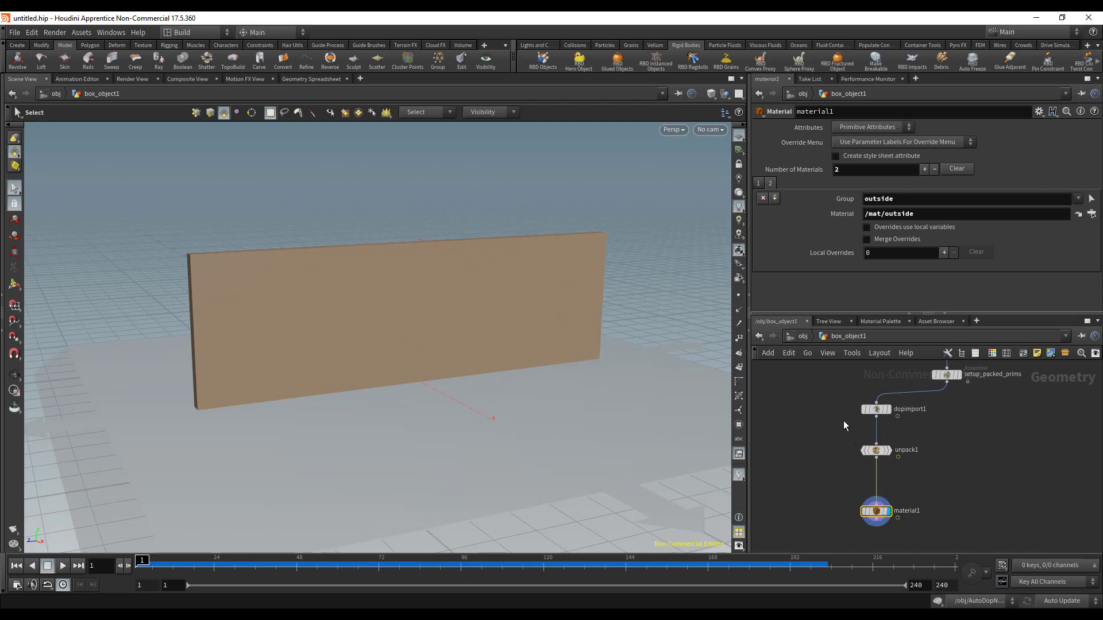
- Add a Facet node beside the chain between unpack1 and material1
{"action": "mouse_move", "coordinate": [895, 456]}
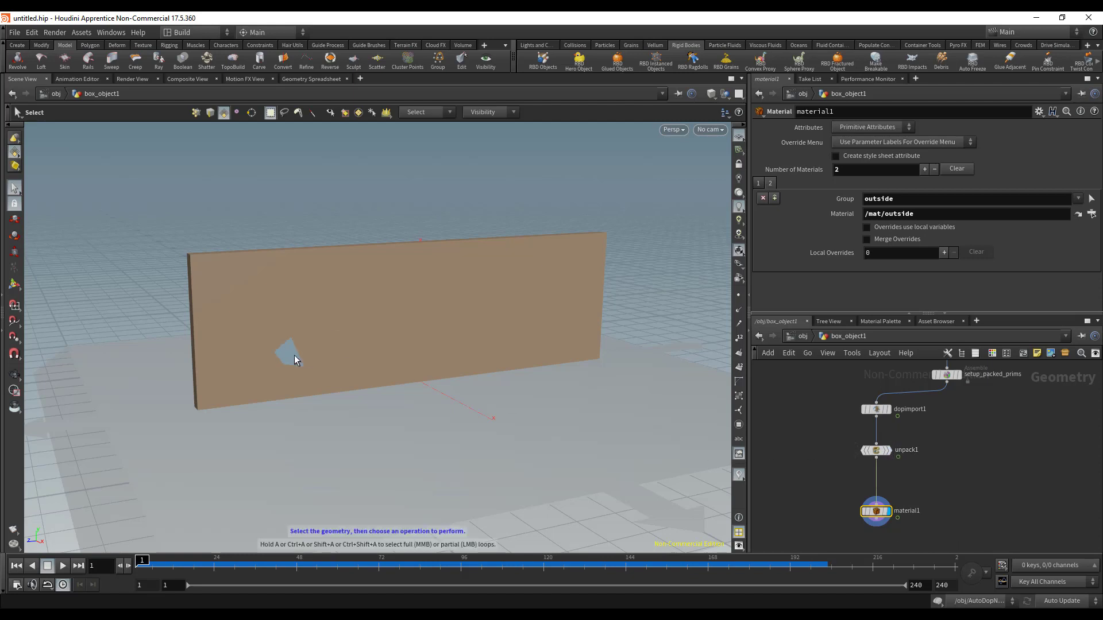
{"action": "middle_click_drag", "start_coordinate": [946, 484], "coordinate": [936, 443]}
{"action": "key", "text": "Tab"}
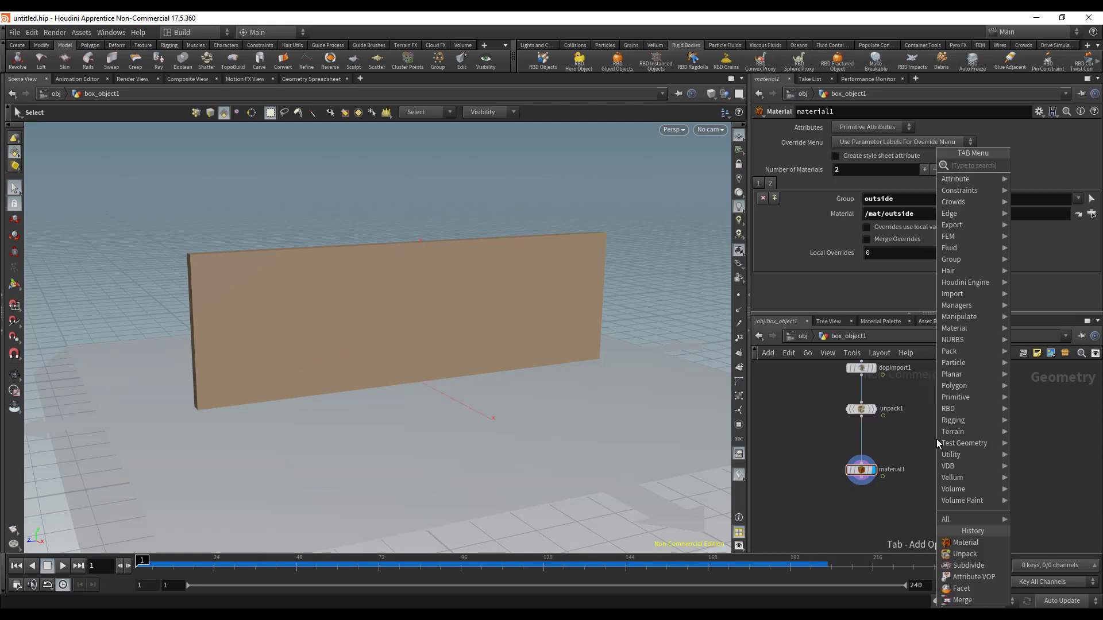
{"action": "type", "text": "fac"}
{"action": "key", "text": "Return"}
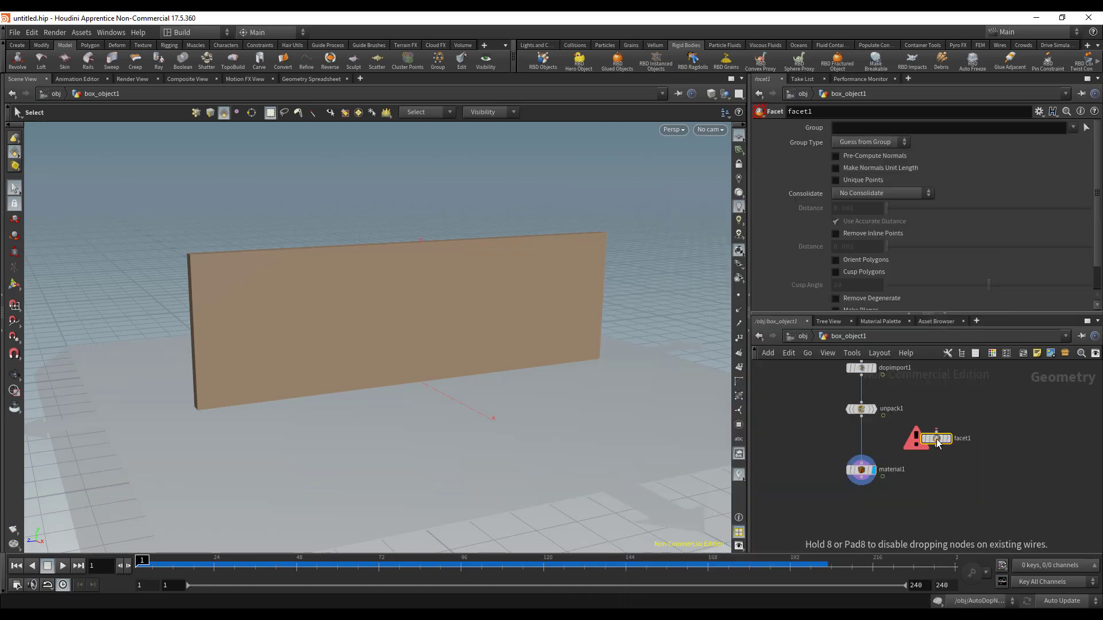
- Enable Cusp Polygons on the Facet node and insert it between unpack1 and material1
{"action": "scroll", "coordinate": [914, 260], "scroll_direction": "down", "scroll_amount": 2}
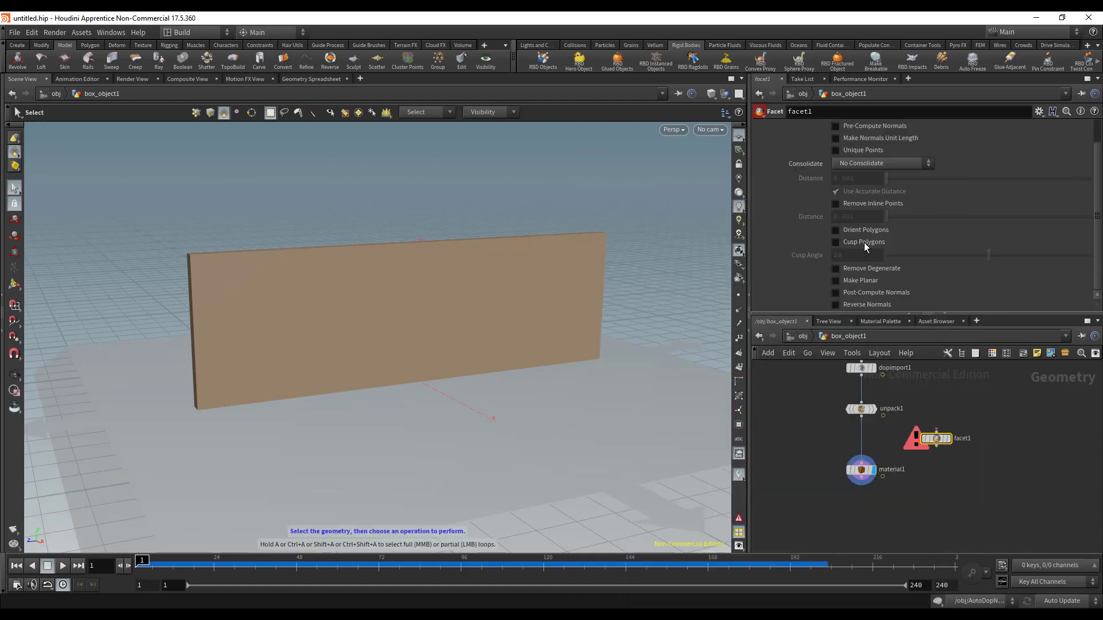
{"action": "left_click", "coordinate": [836, 242]}
{"action": "left_click_drag", "start_coordinate": [938, 444], "coordinate": [864, 444]}
{"action": "scroll", "coordinate": [870, 441], "scroll_direction": "up", "scroll_amount": 2}
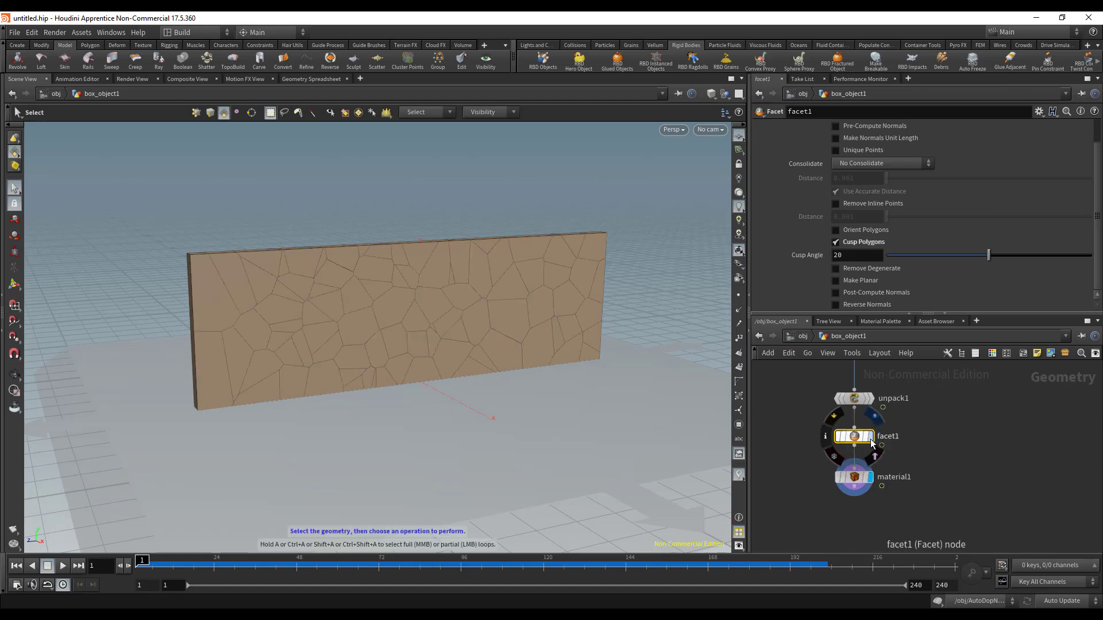
{"action": "left_click", "coordinate": [854, 477]}
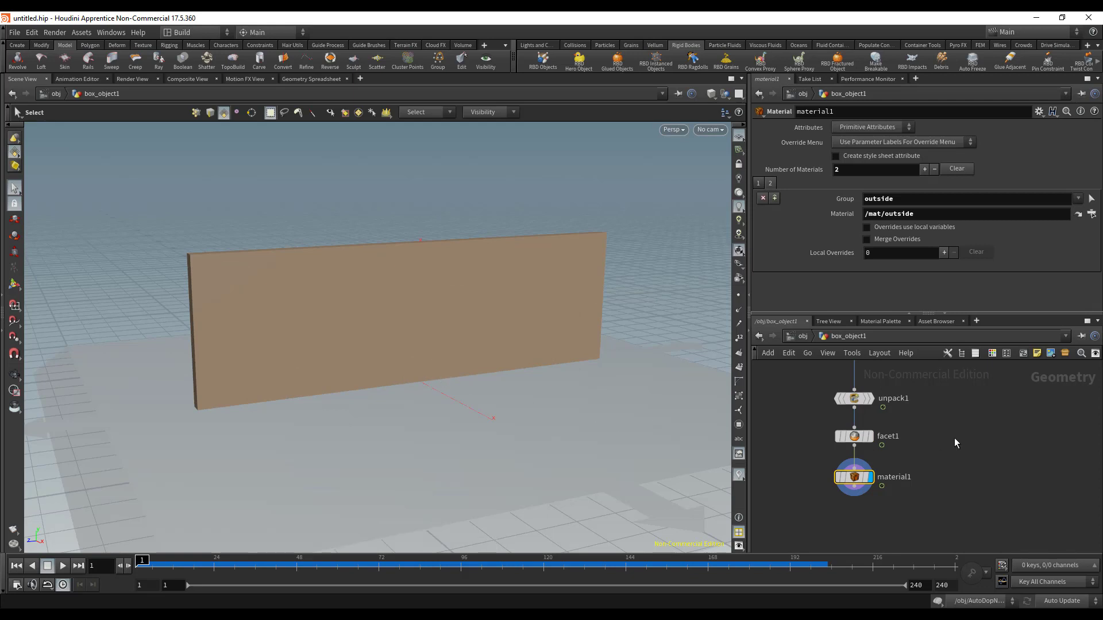
{"action": "mouse_move", "coordinate": [837, 435]}
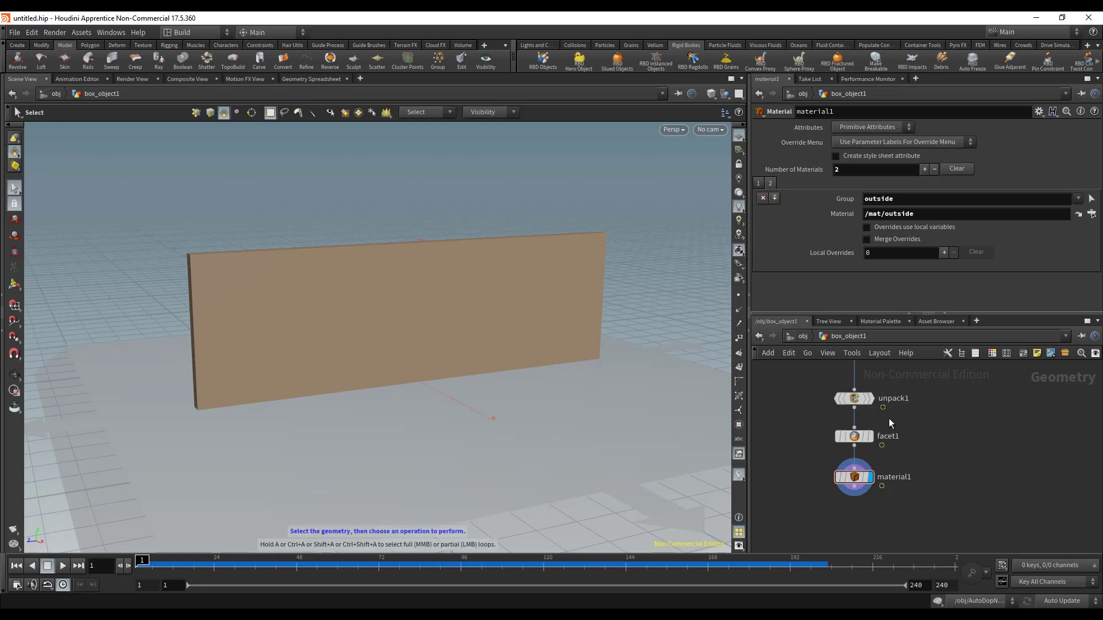